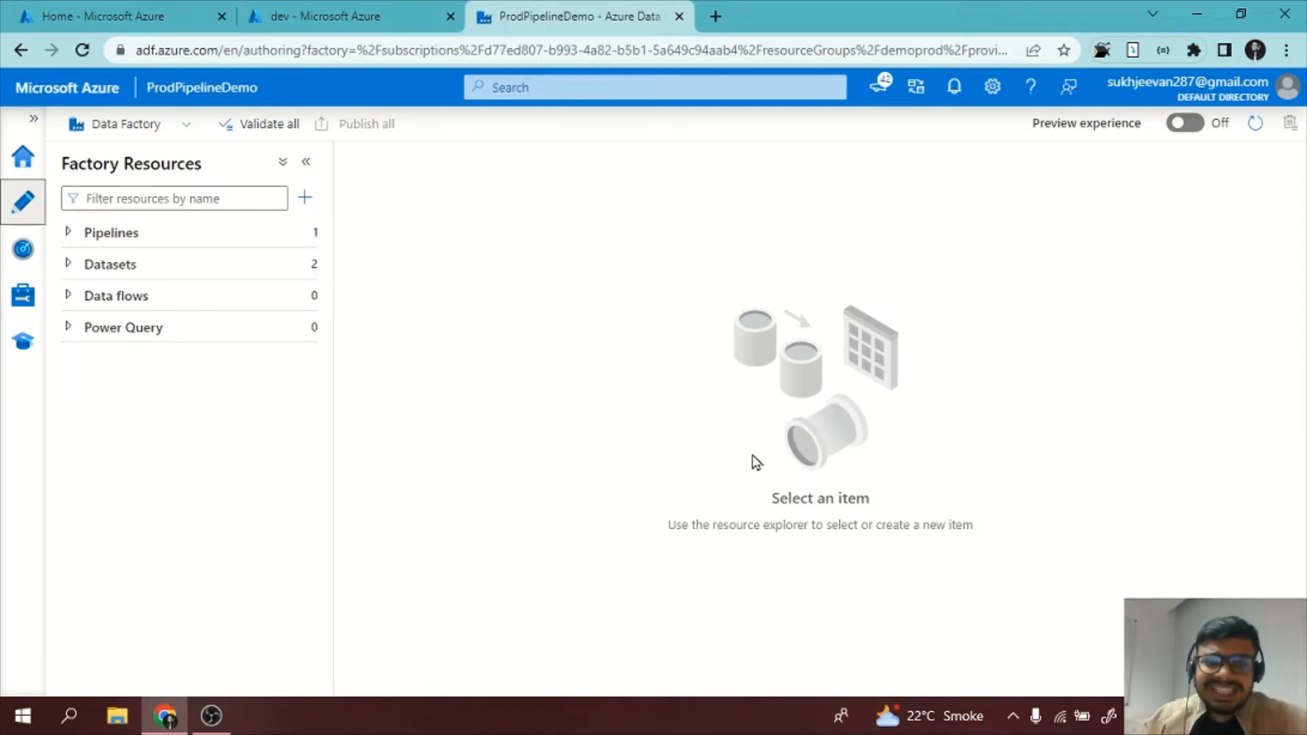
Step: Open the CopyExcelData pipeline and review the source and sink settings of its Copy activity
left_click(133, 241)
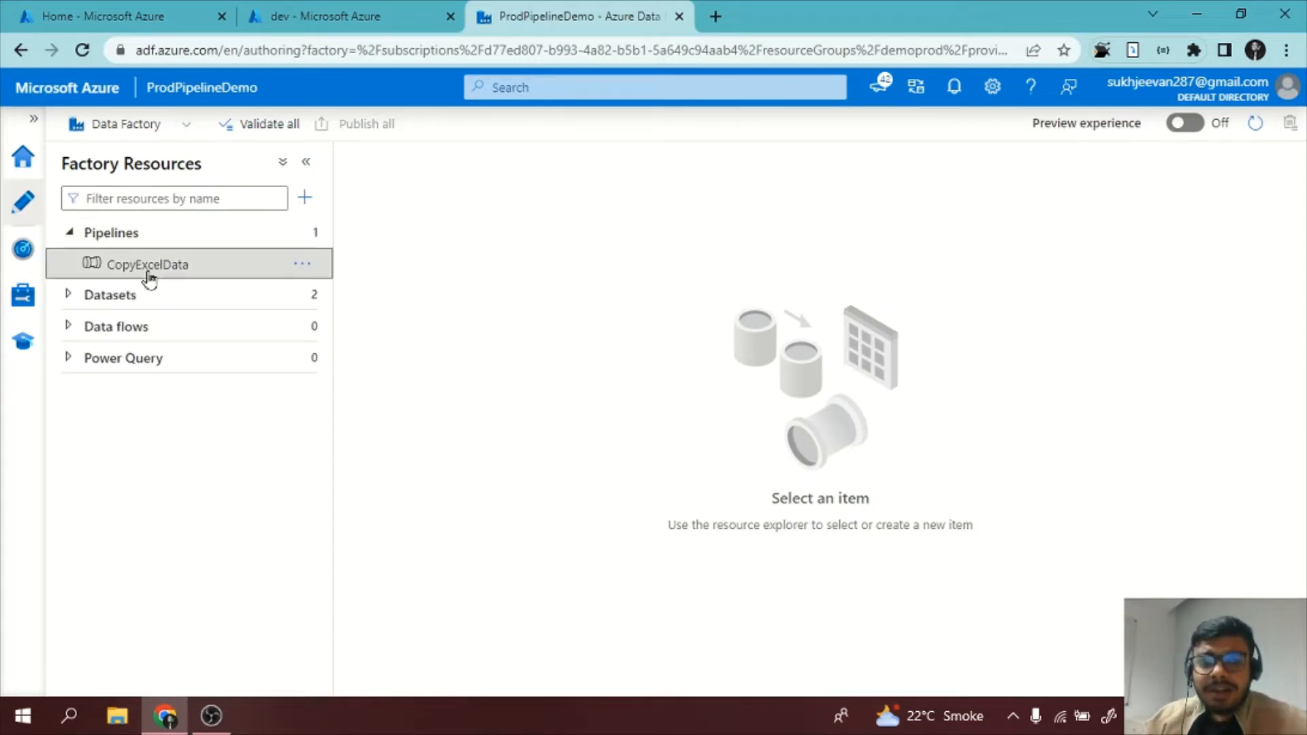
left_click(149, 271)
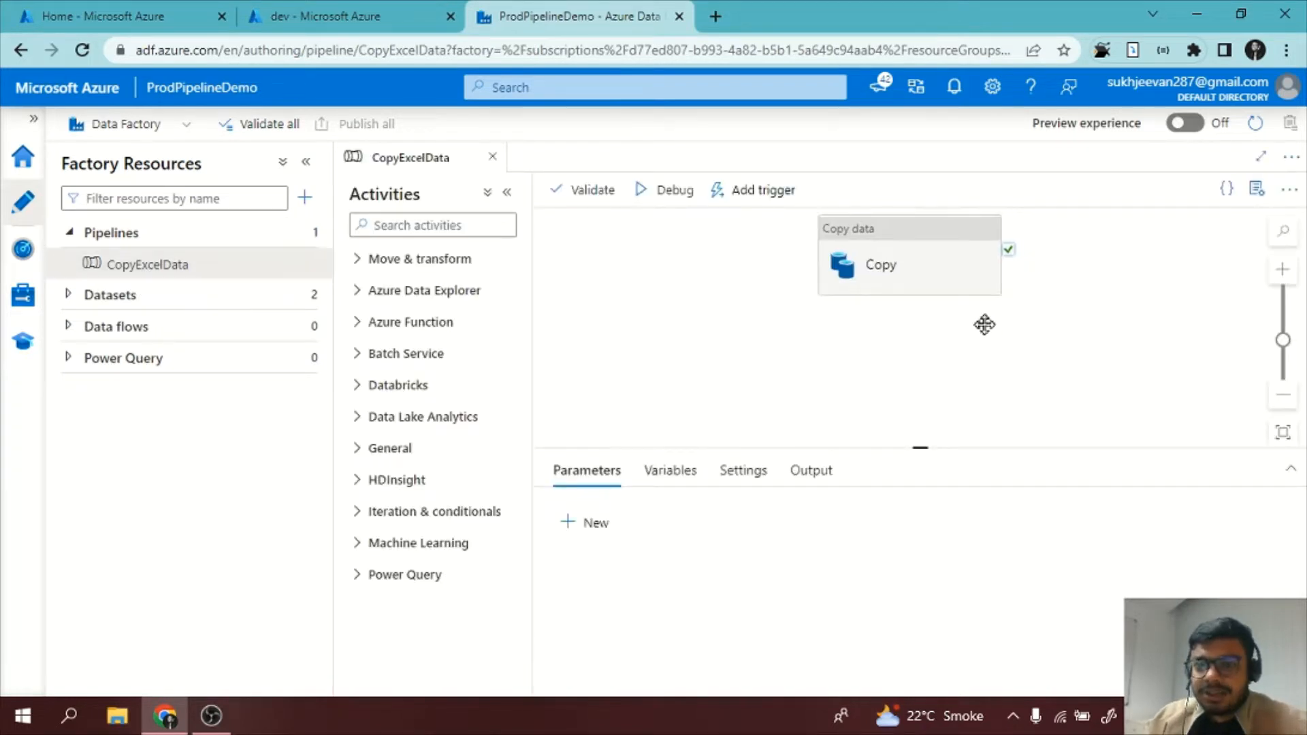
left_click_drag(971, 296, 891, 307)
left_click(861, 287)
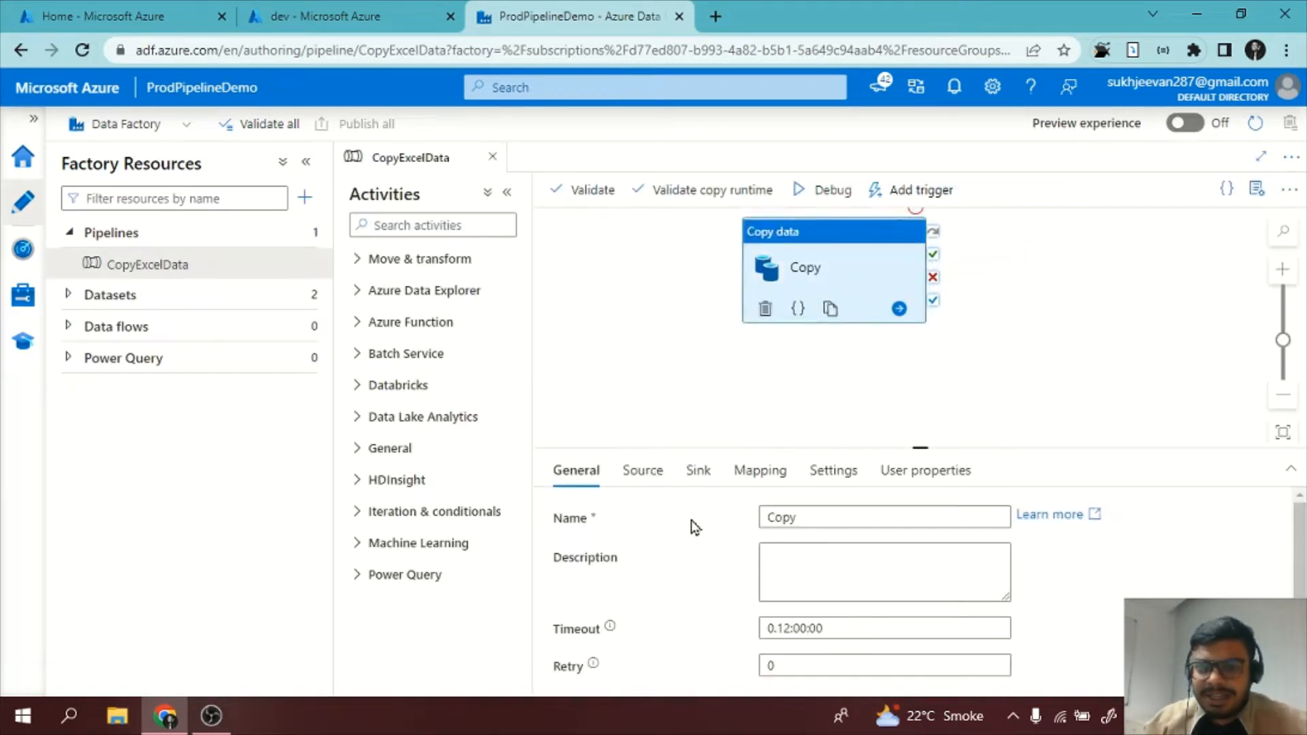
left_click(639, 477)
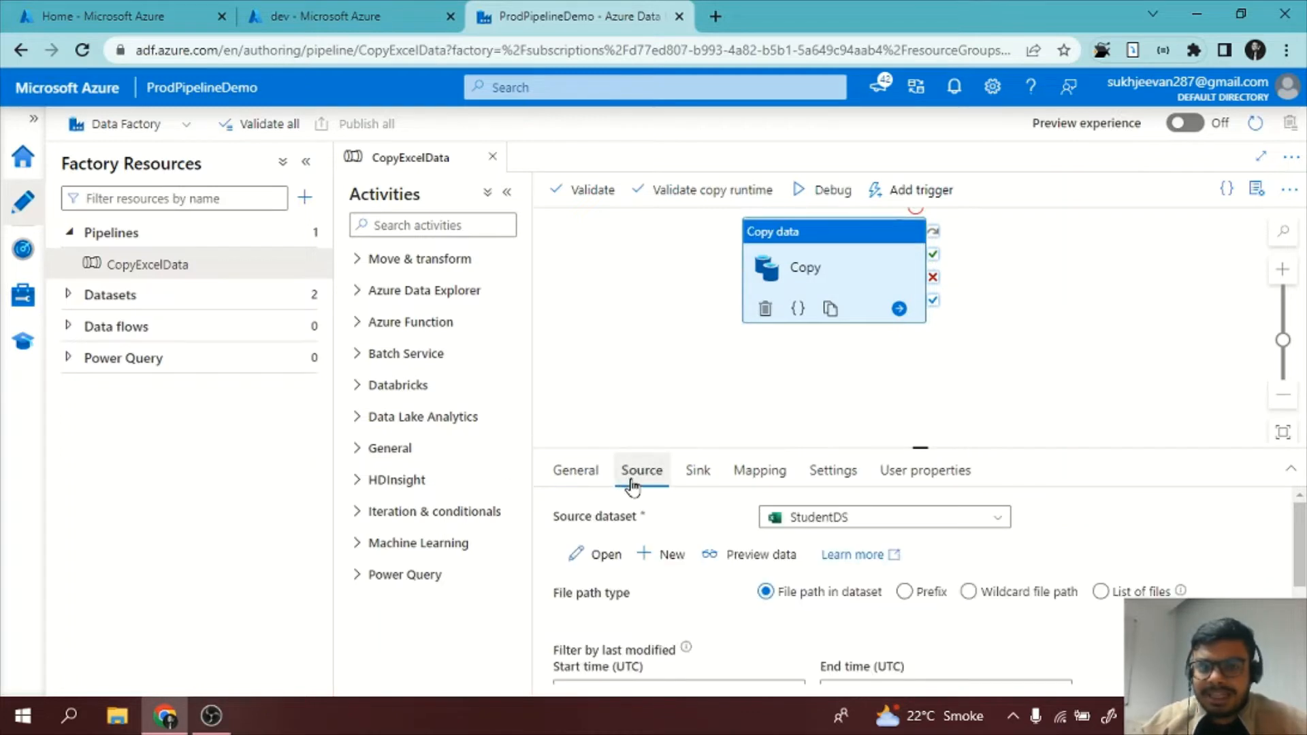
left_click(698, 480)
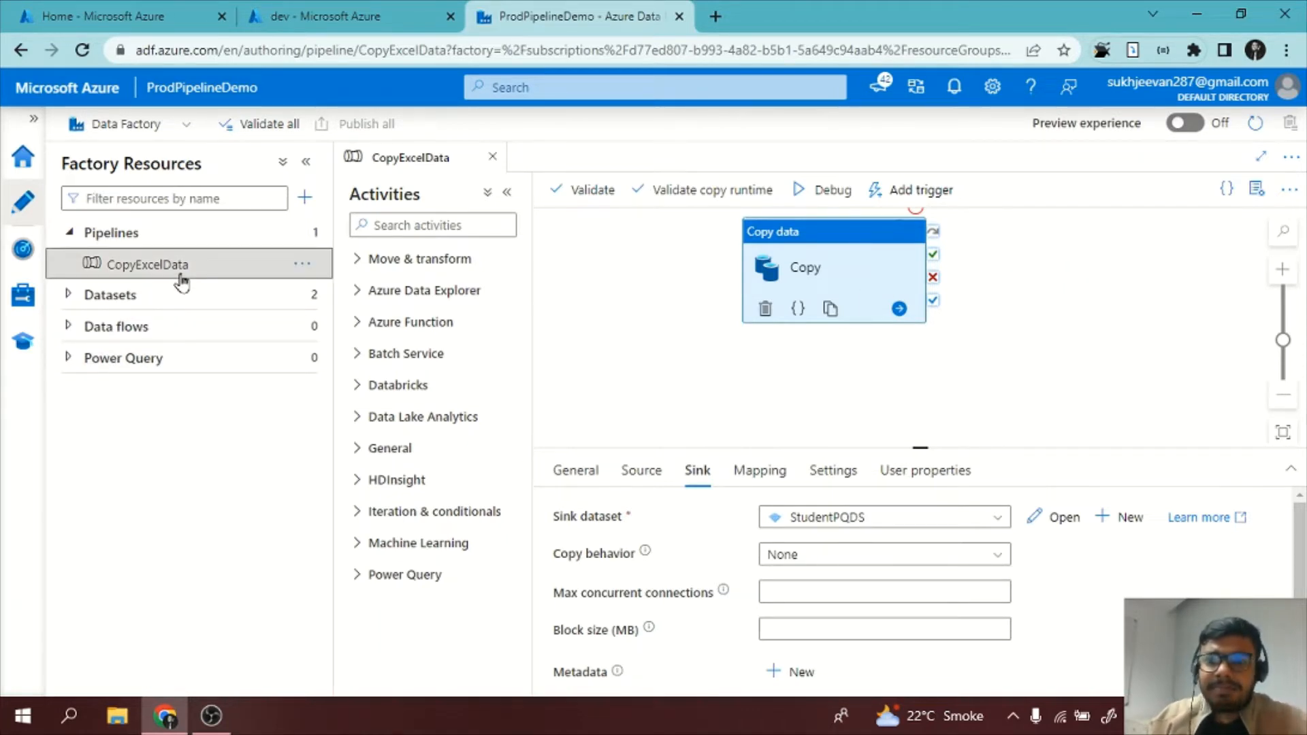
Step: Start creating a new trigger for the CopyExcelData pipeline
left_click(916, 194)
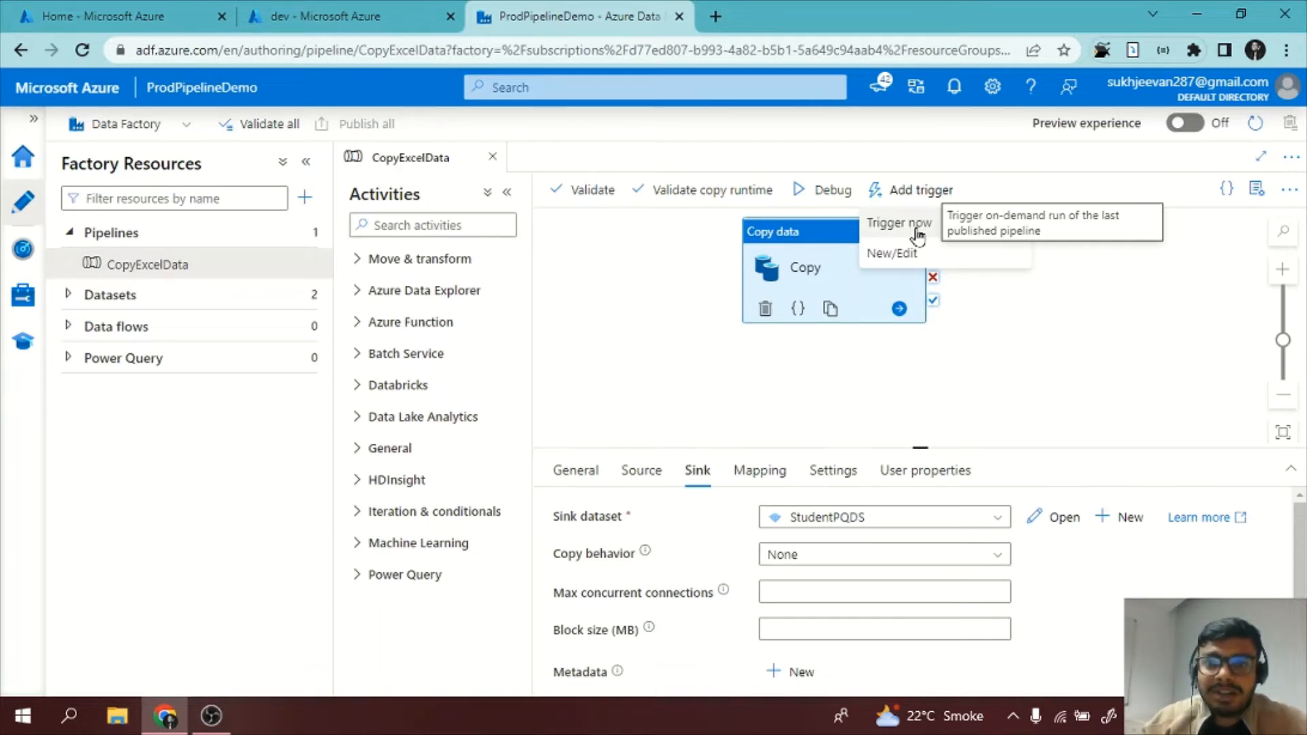
left_click(1092, 292)
left_click(923, 191)
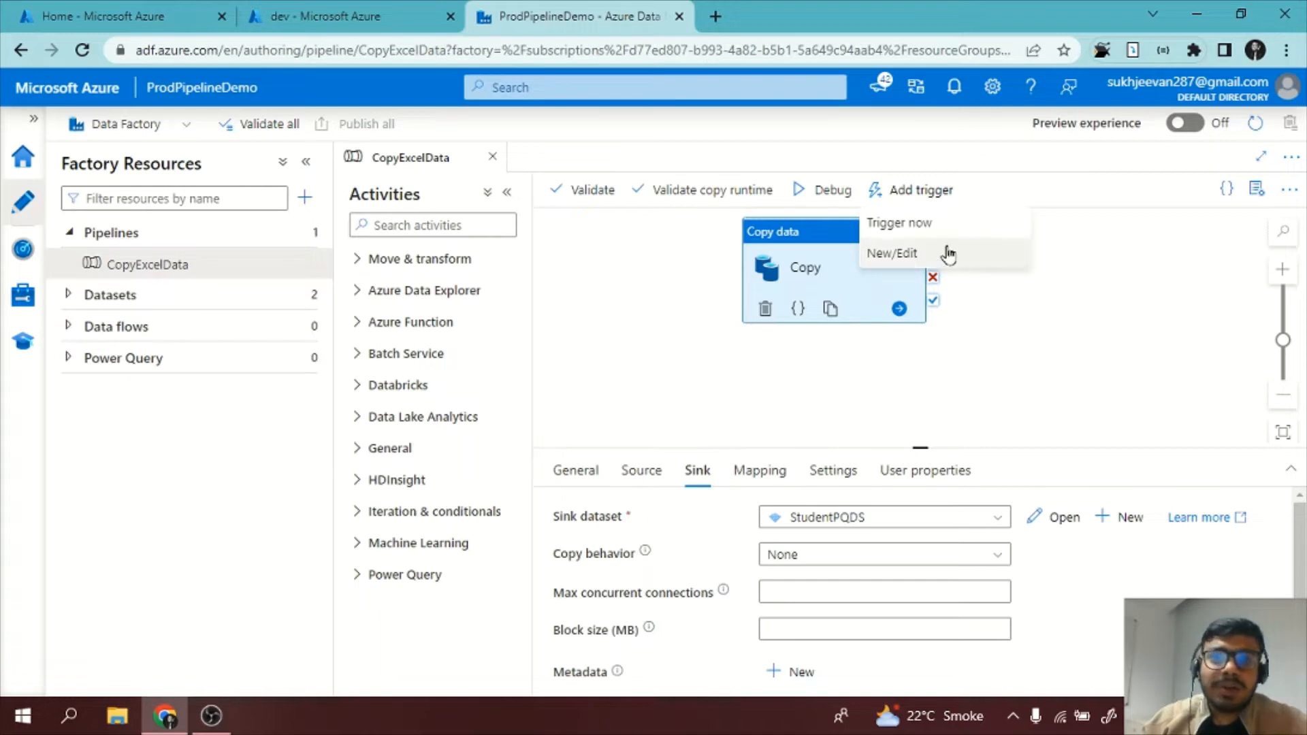
left_click(921, 255)
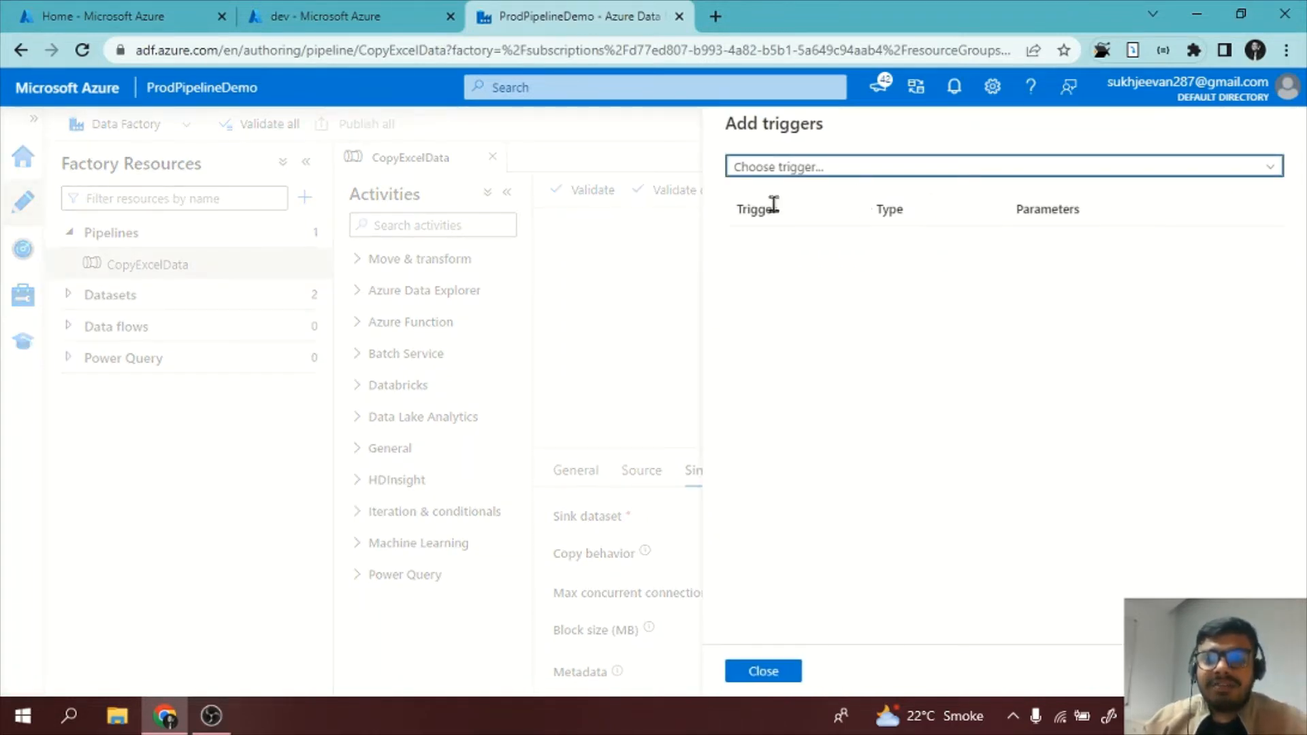
left_click(862, 174)
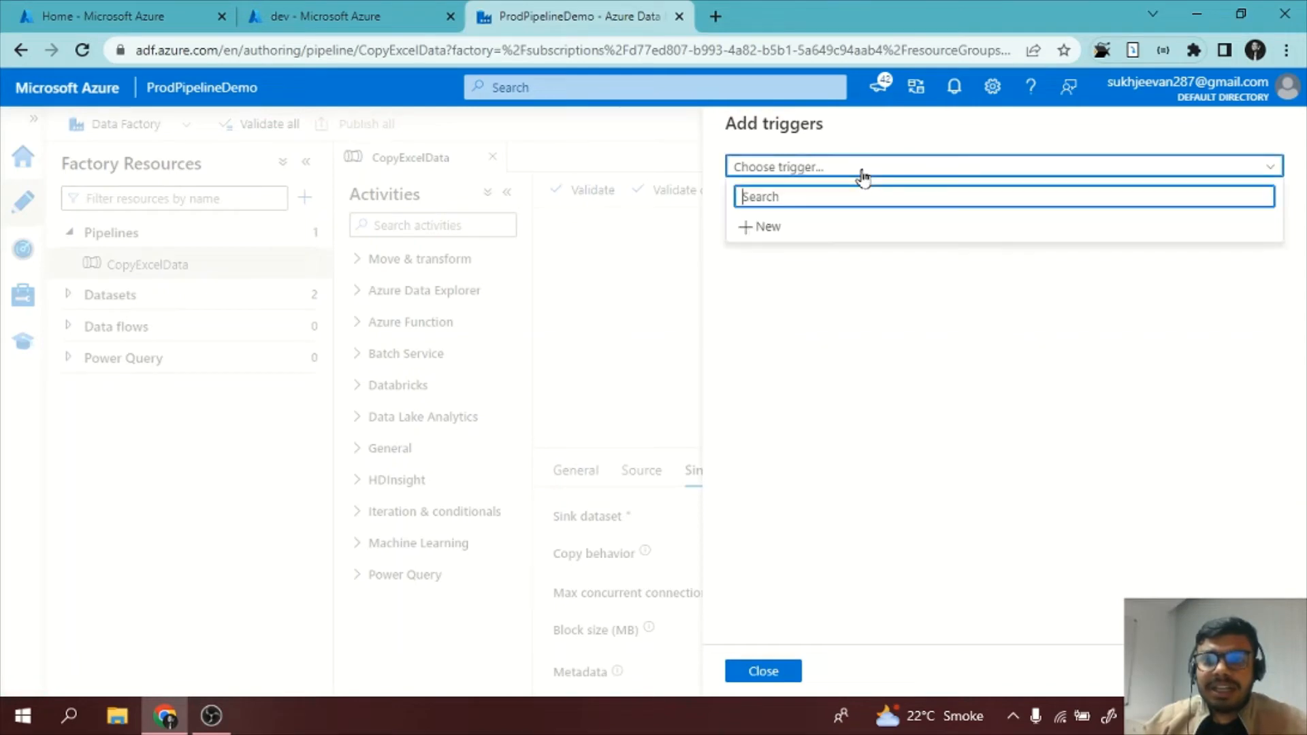
left_click(817, 235)
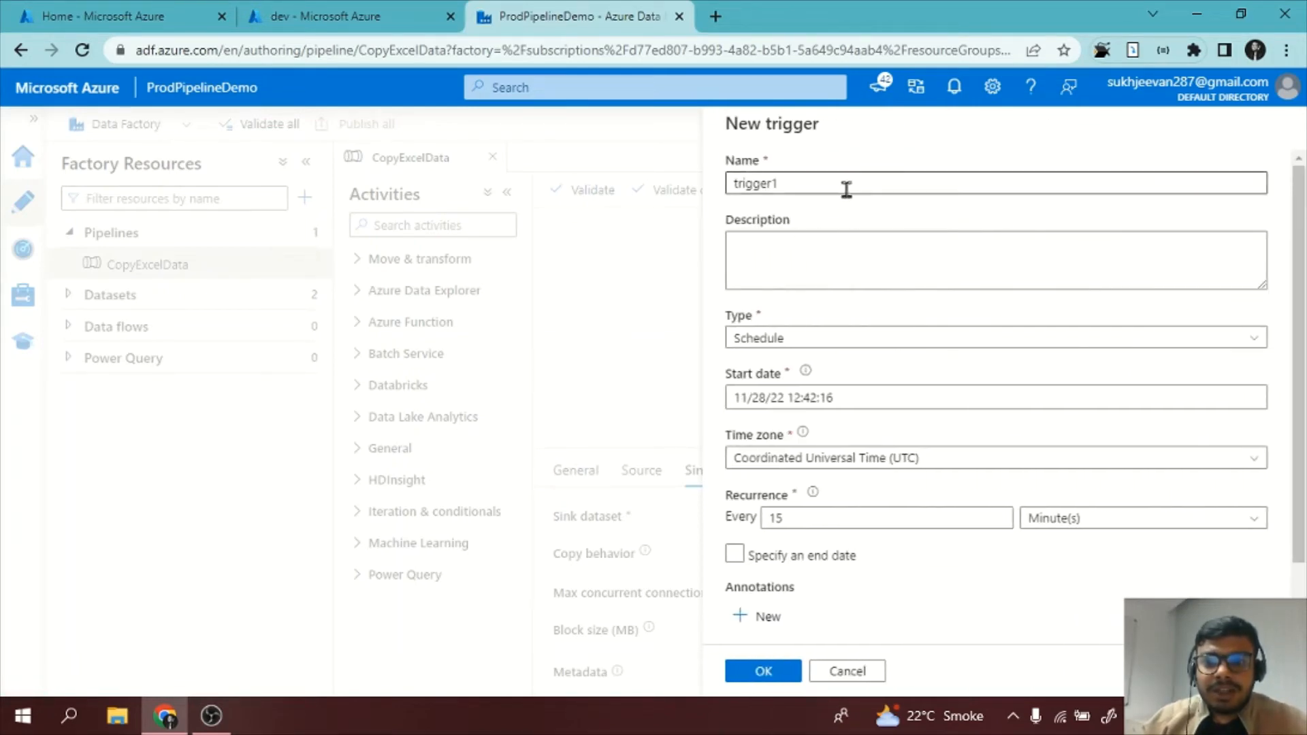
Step: Name the trigger ExcelDataCopyTrigger and enter the description "This trigger copies data from Excel to PArquet"
double_click(846, 188)
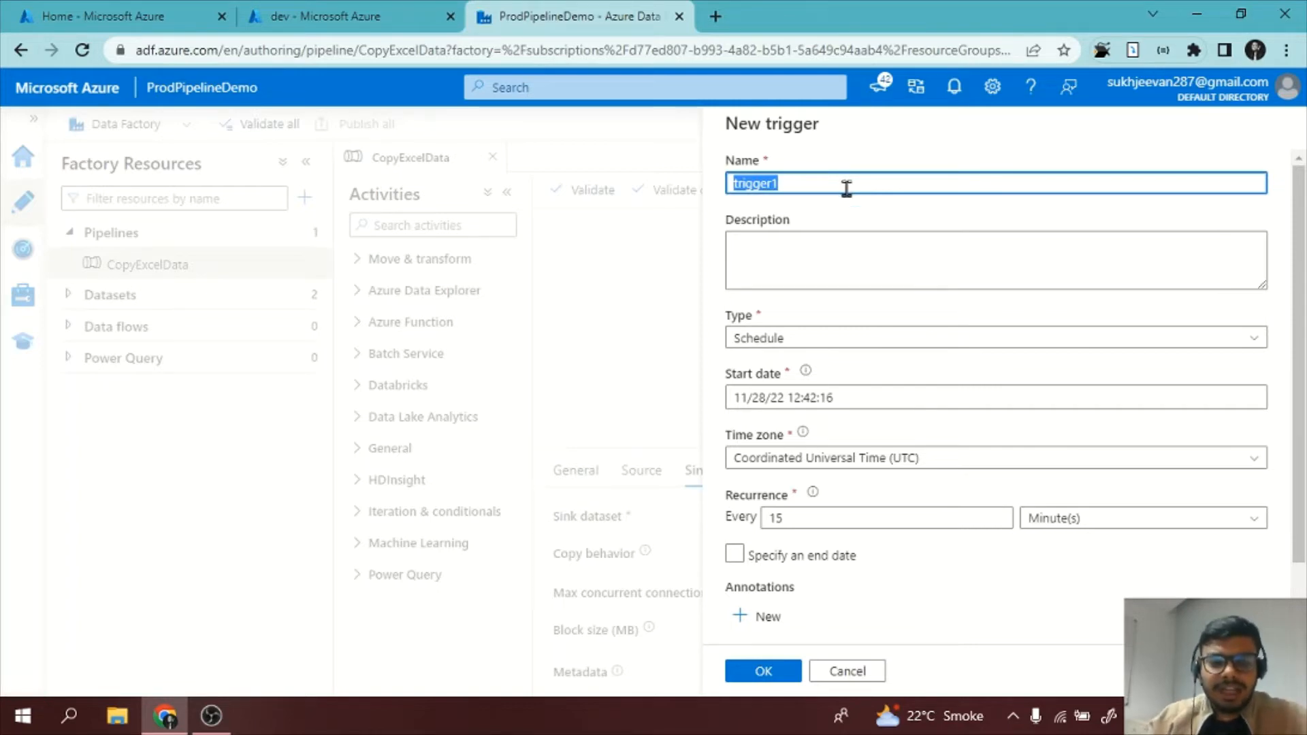
type("ExcelDataCopy")
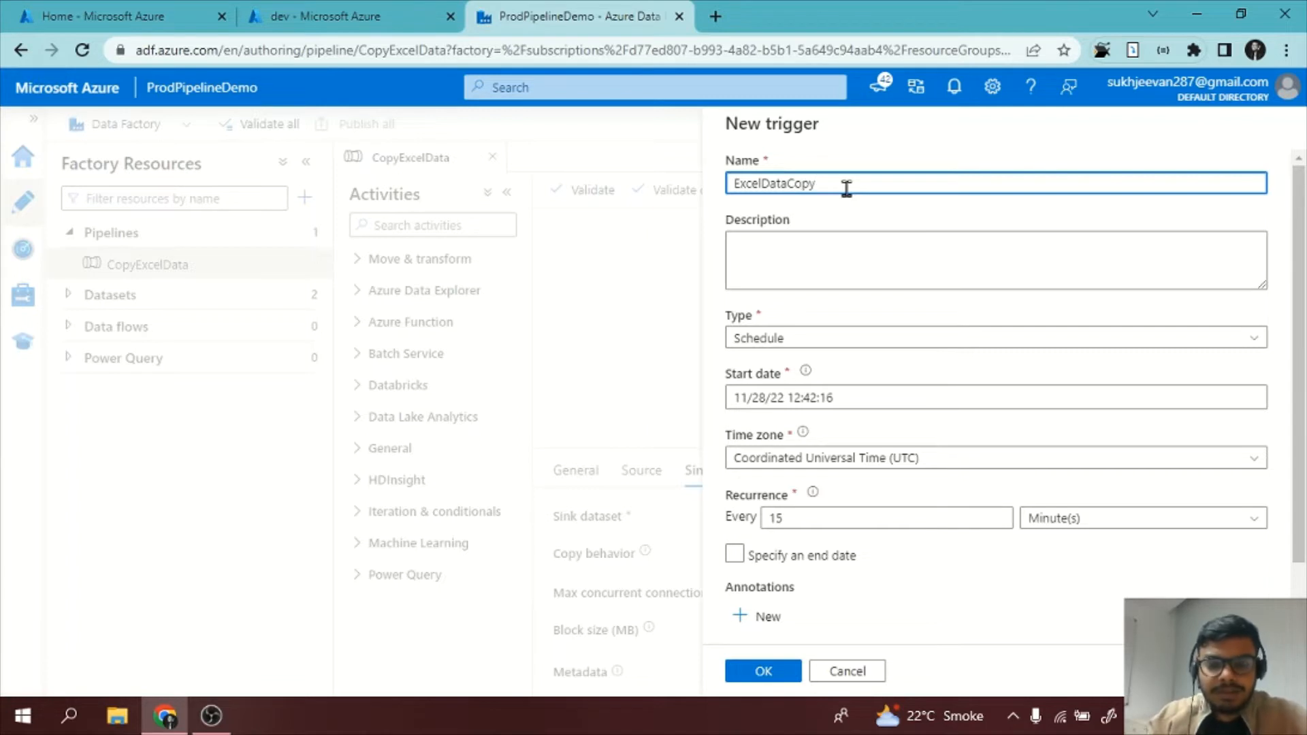
type("Trigger")
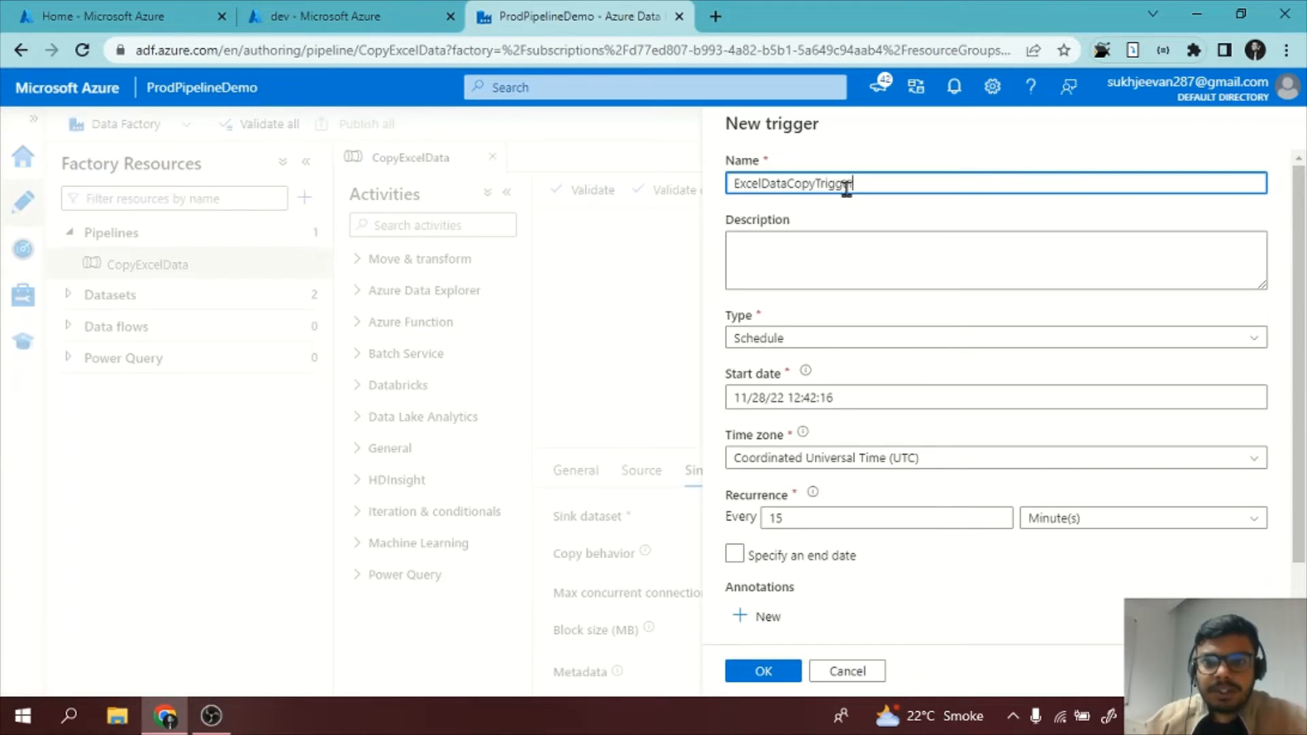
left_click(851, 248)
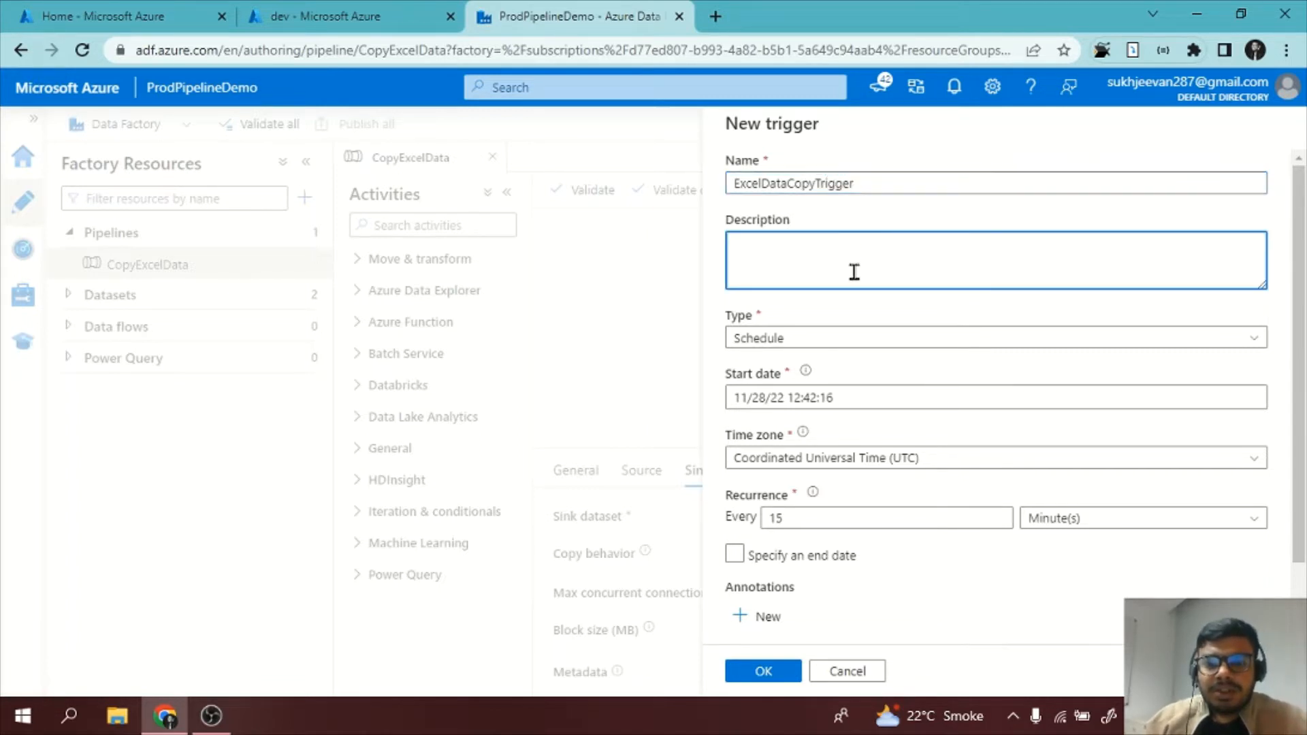
scroll(854, 272, "down", 1)
scroll(855, 272, "up", 1)
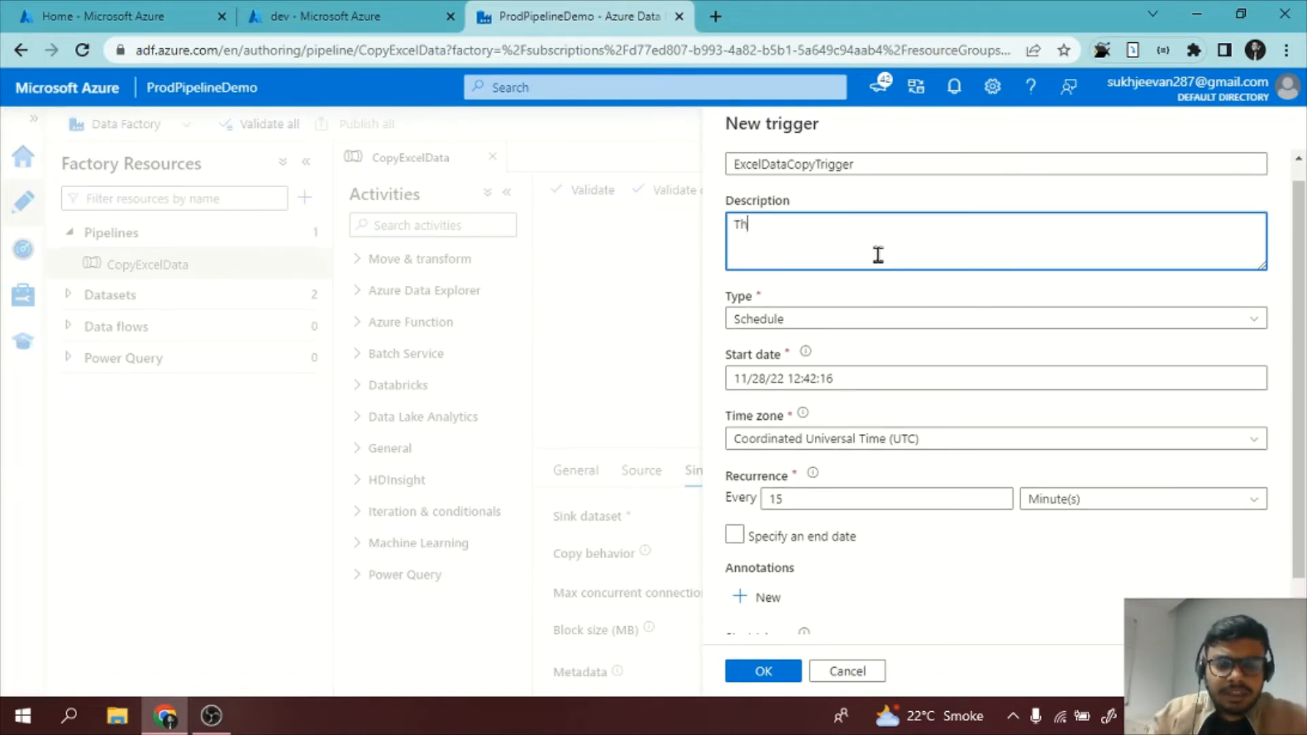
type("ger ")
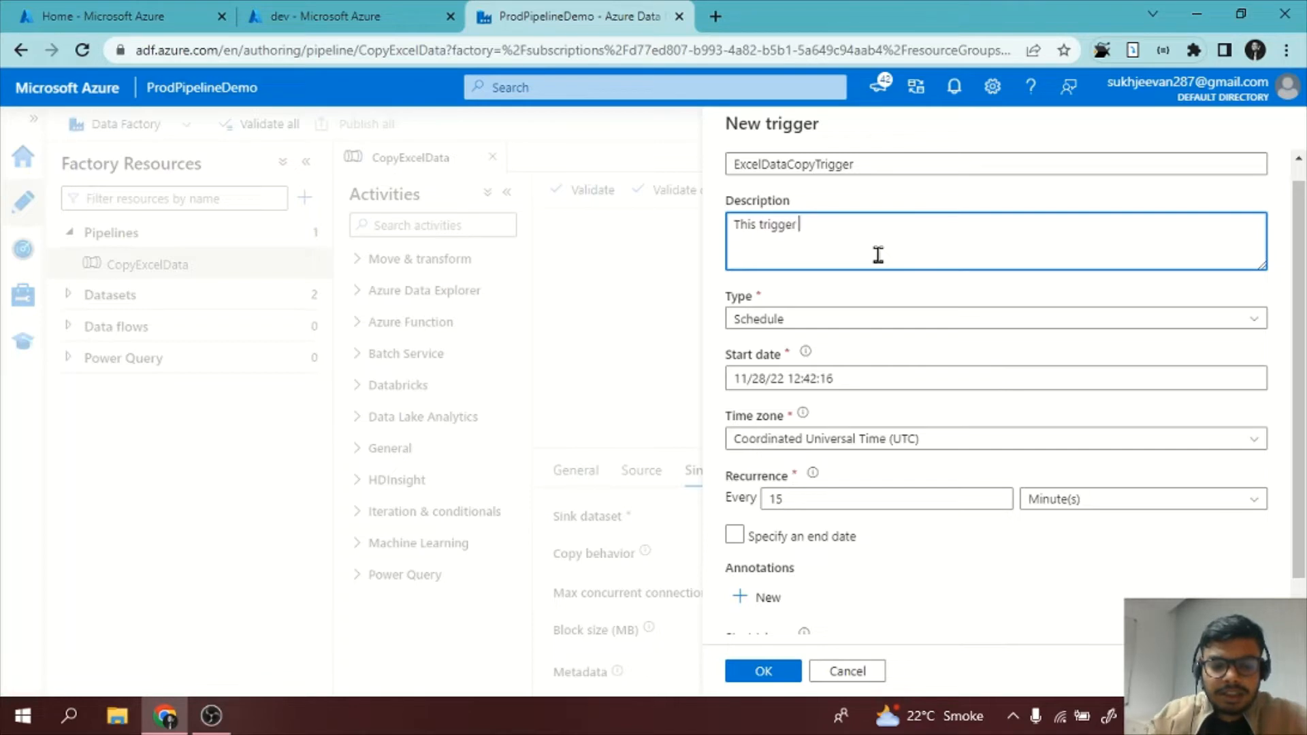
type("copies data from Excel to PArquet")
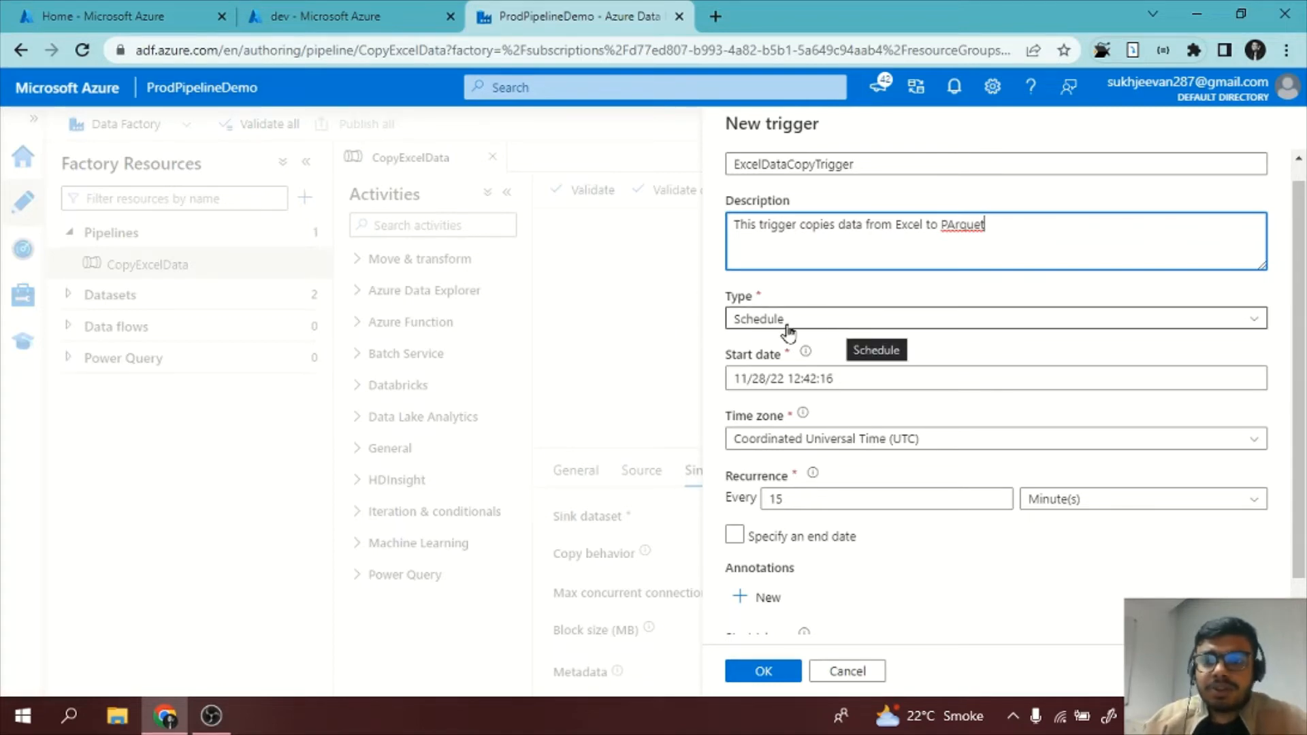
left_click(716, 303)
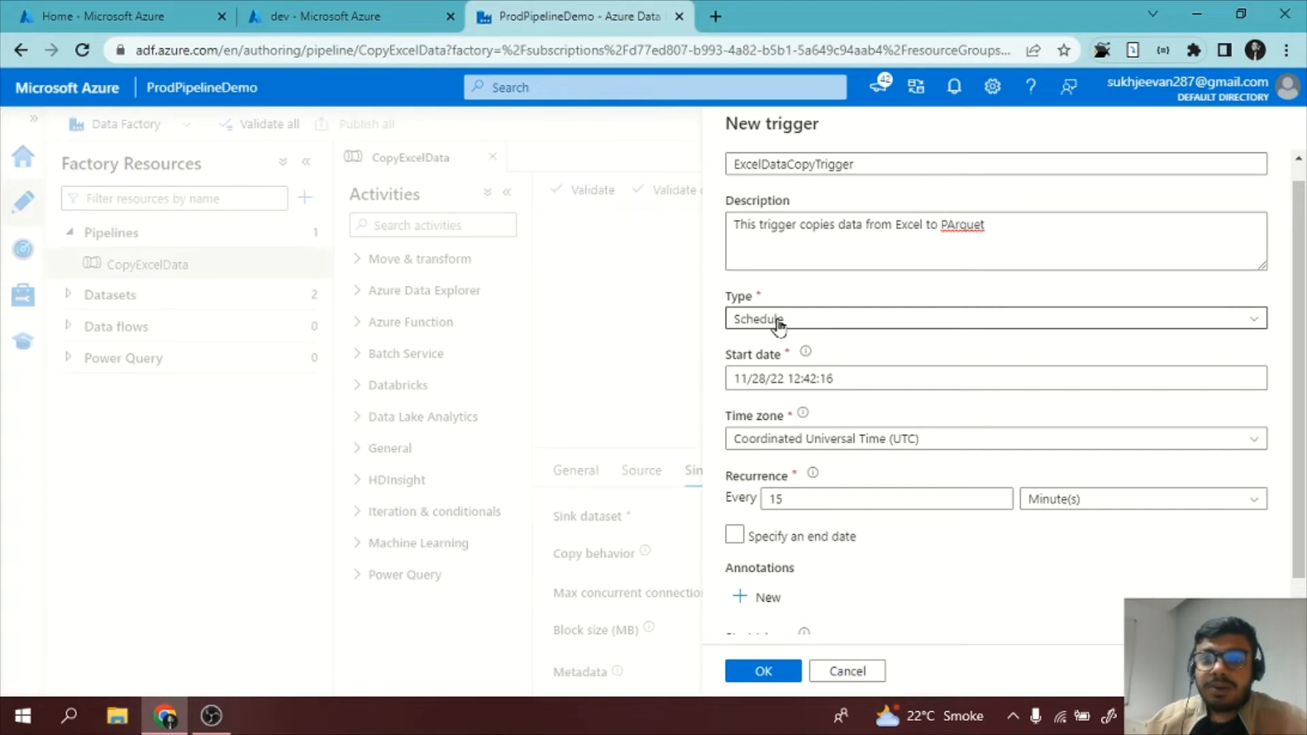
Step: Look through the trigger's available time zones and filter them by "ist"
scroll(766, 323, "down", 1)
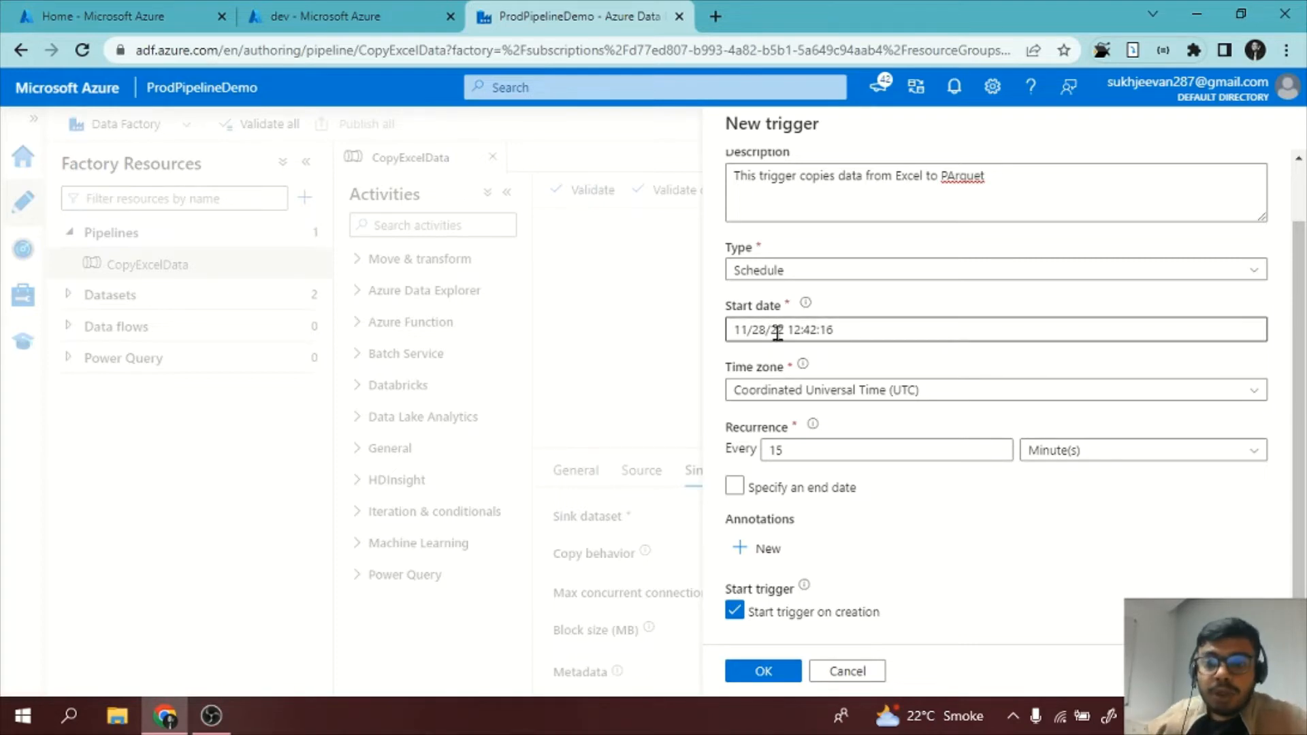
left_click(960, 395)
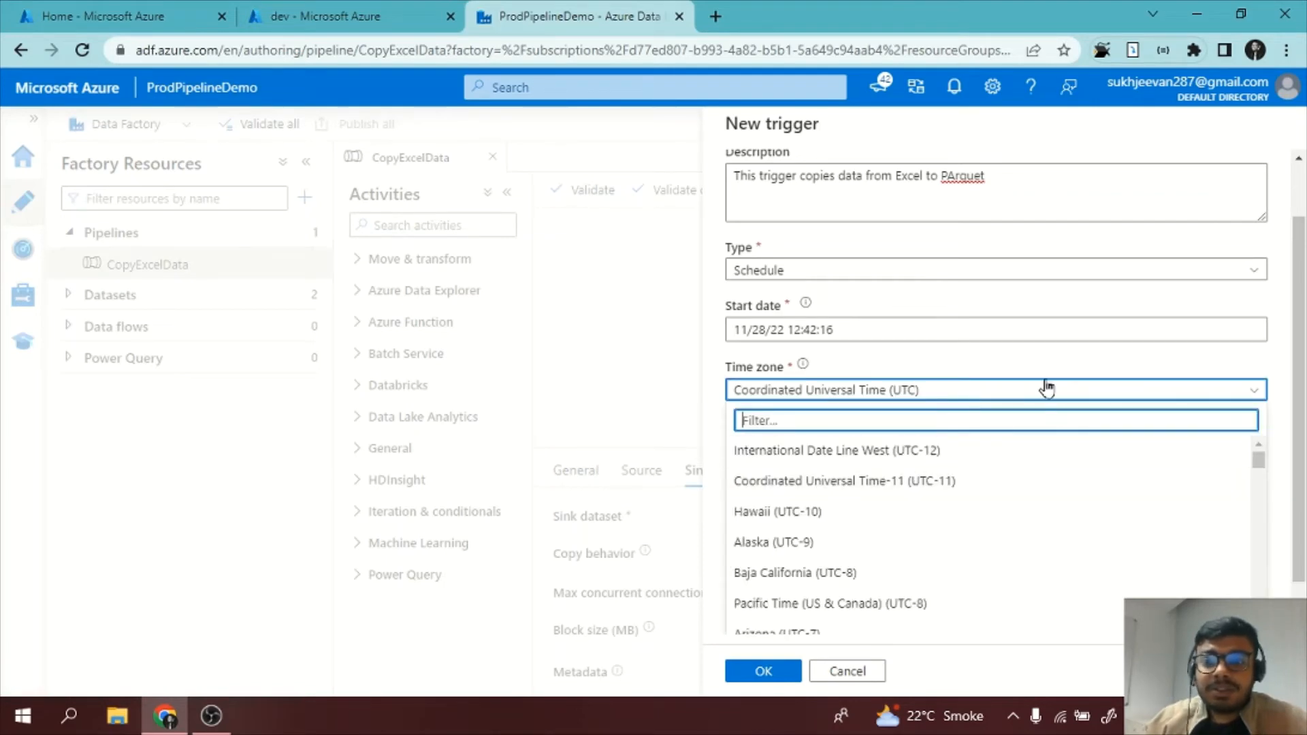
left_click(935, 383)
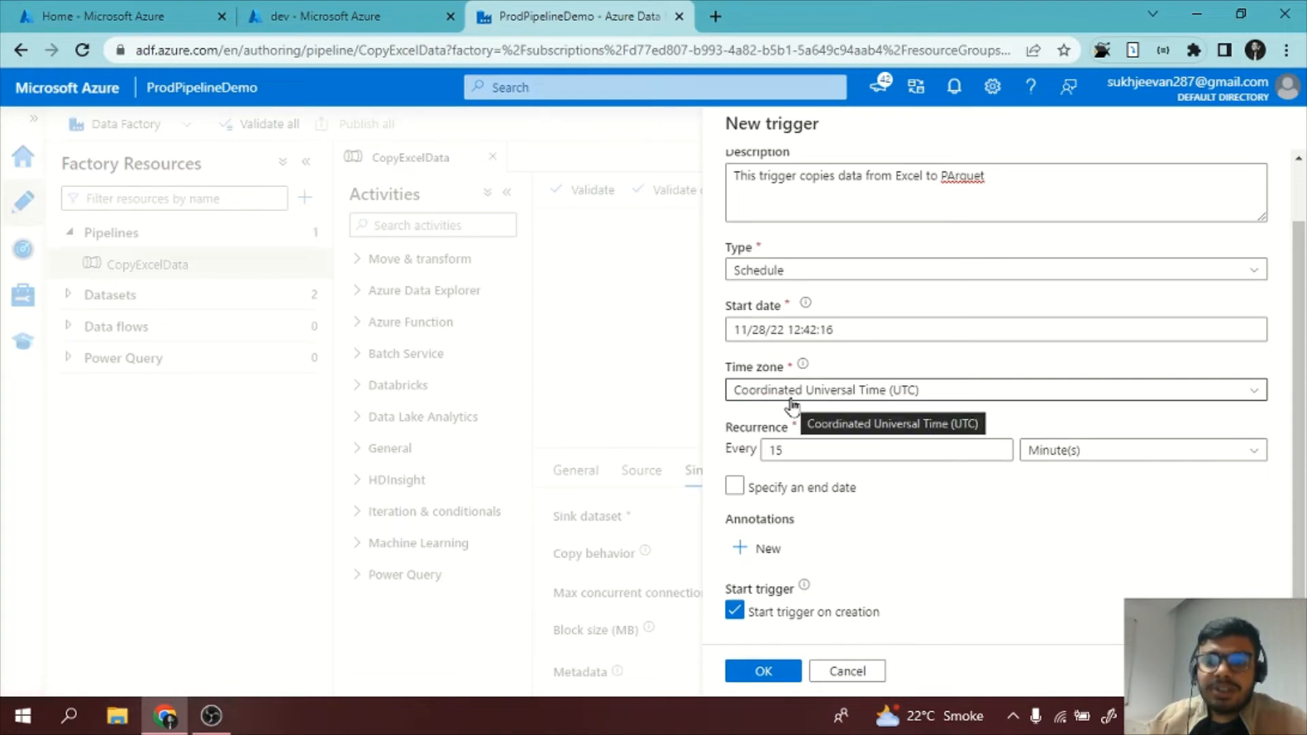
left_click(839, 395)
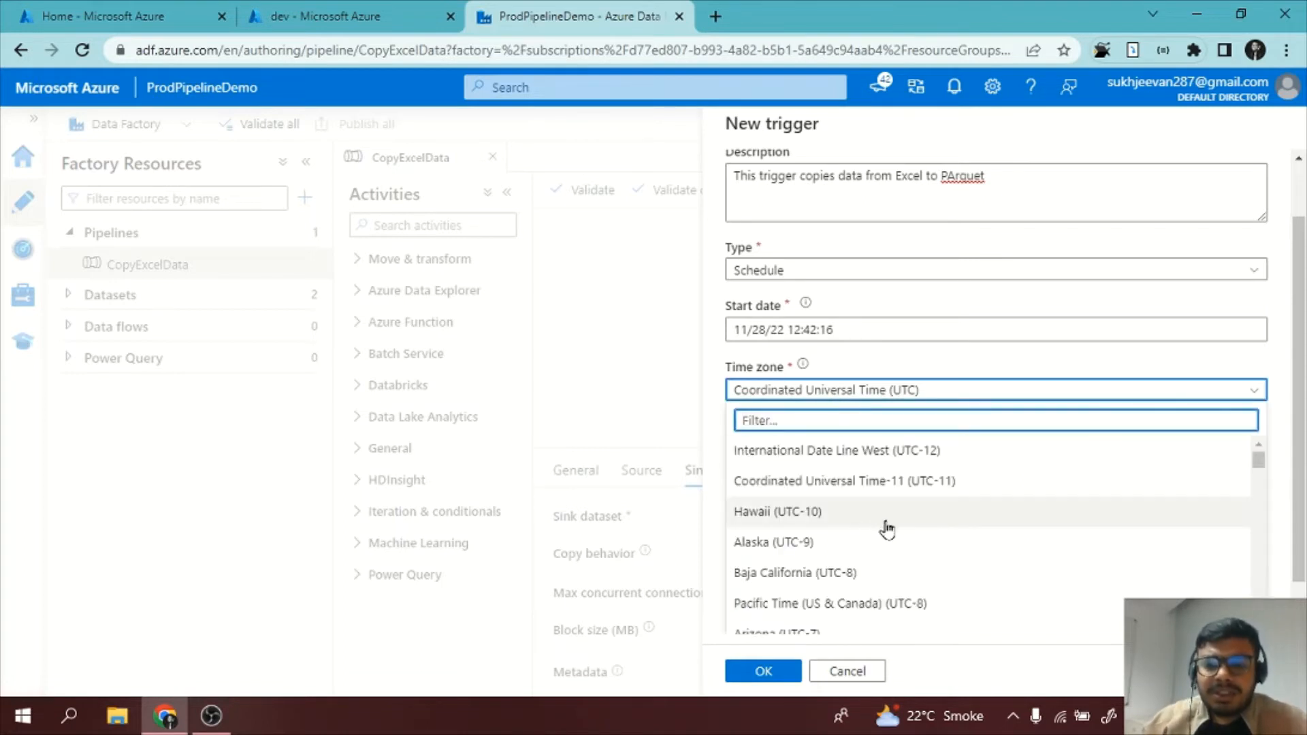
scroll(885, 538, "down", 1)
scroll(887, 550, "down", 15)
scroll(887, 550, "up", 15)
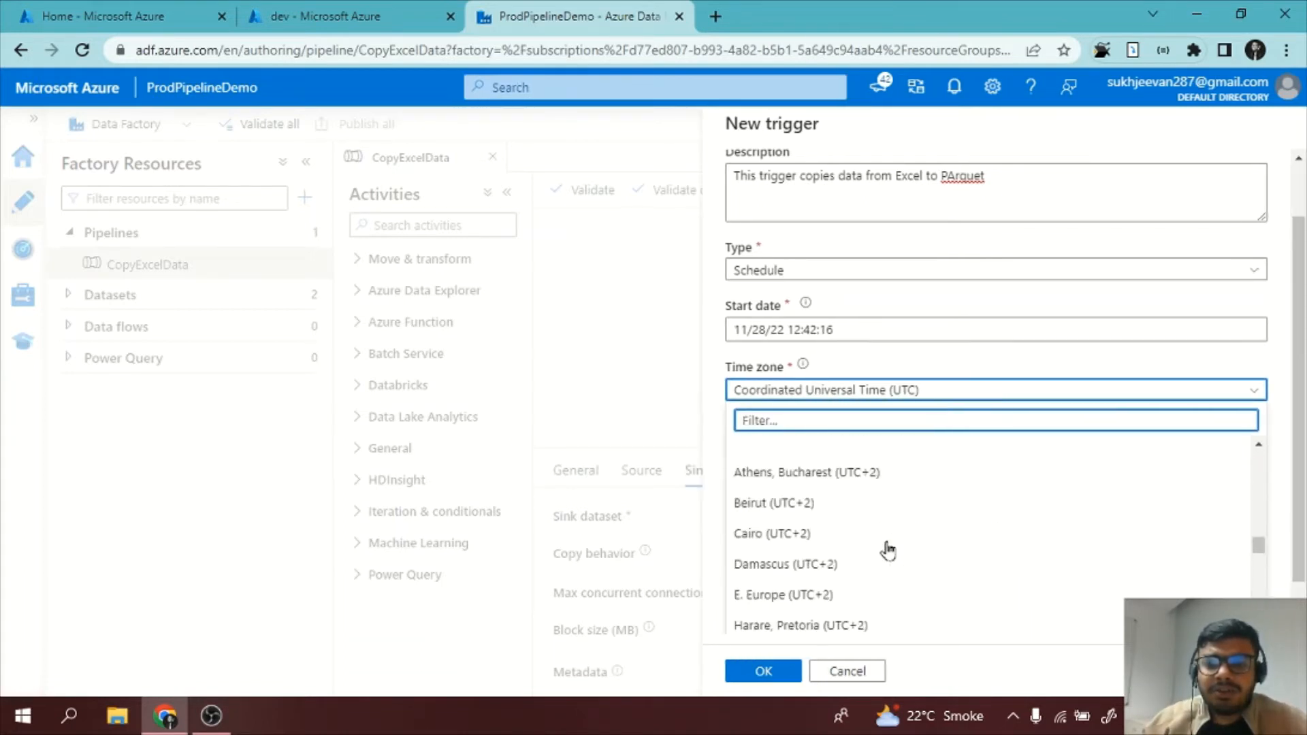
type("ist")
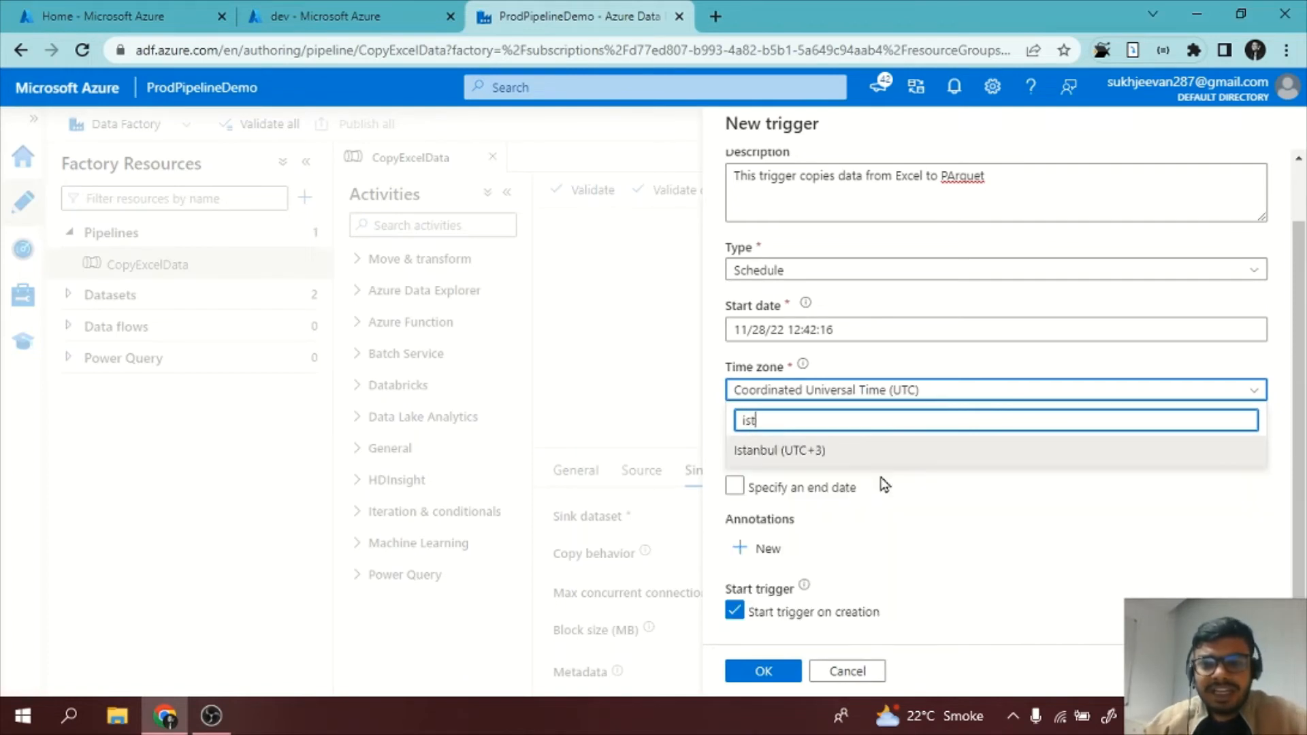
key("BackSpace")
key("BackSpace")
key("BackSpace")
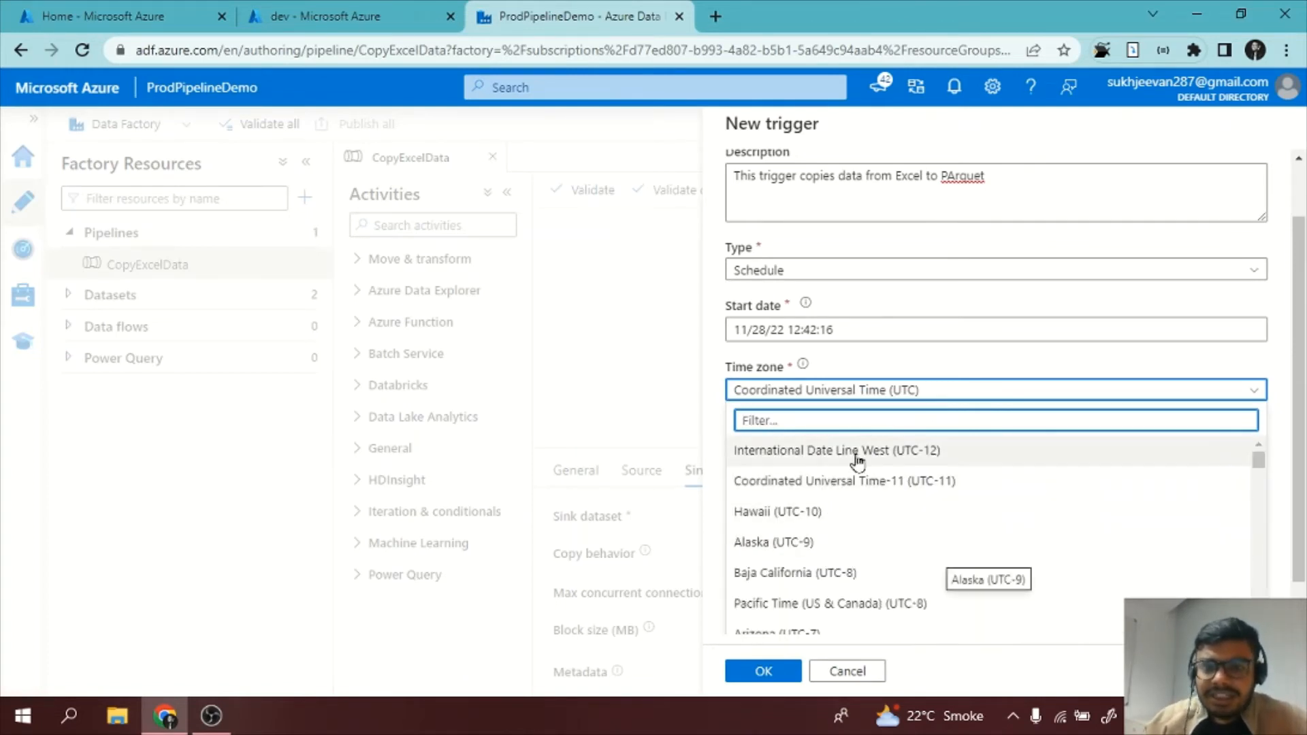
left_click(726, 432)
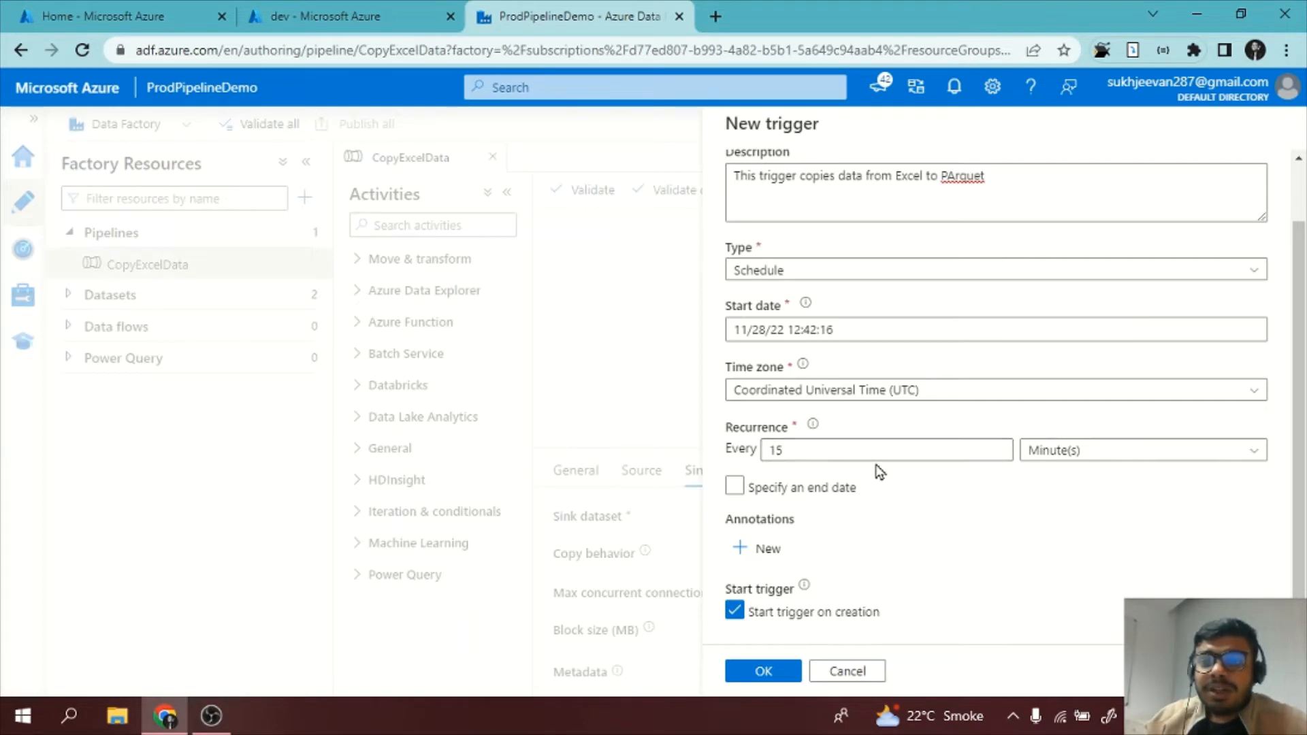
Step: Set the trigger's recurrence to every 1 month
left_click(1161, 455)
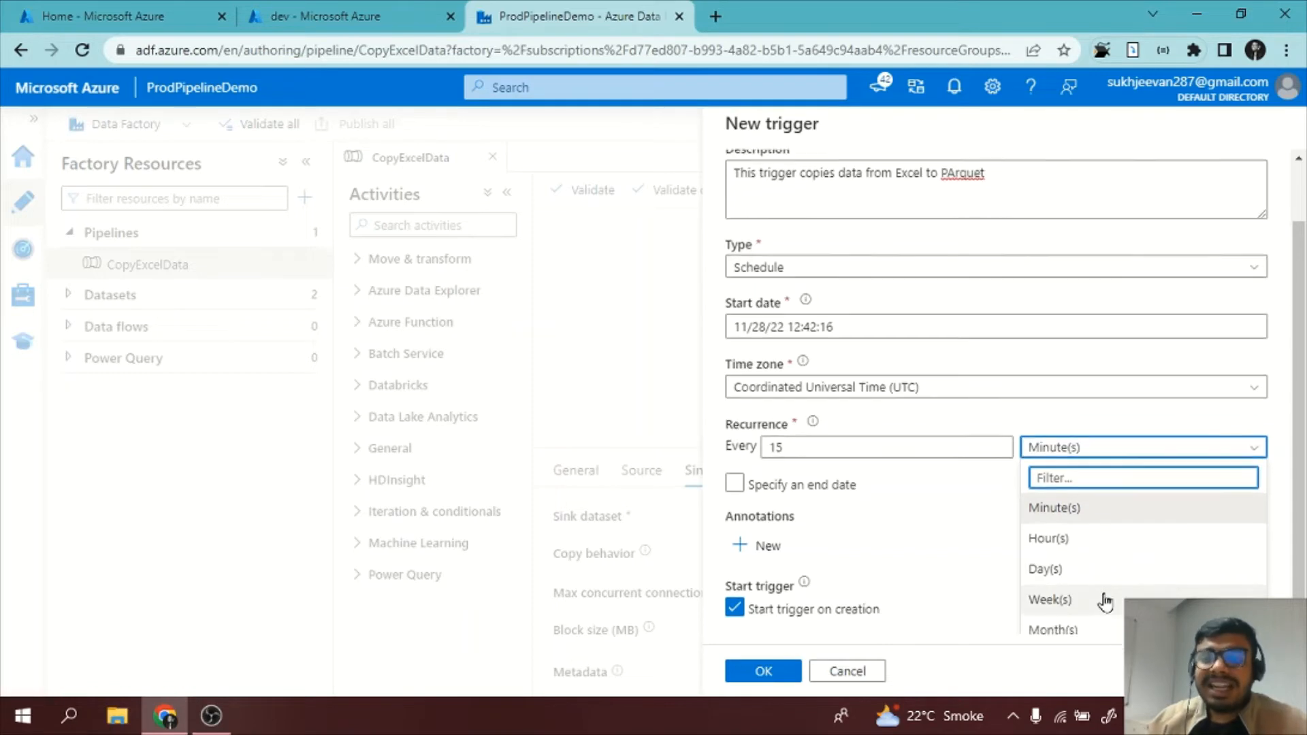
left_click(1067, 628)
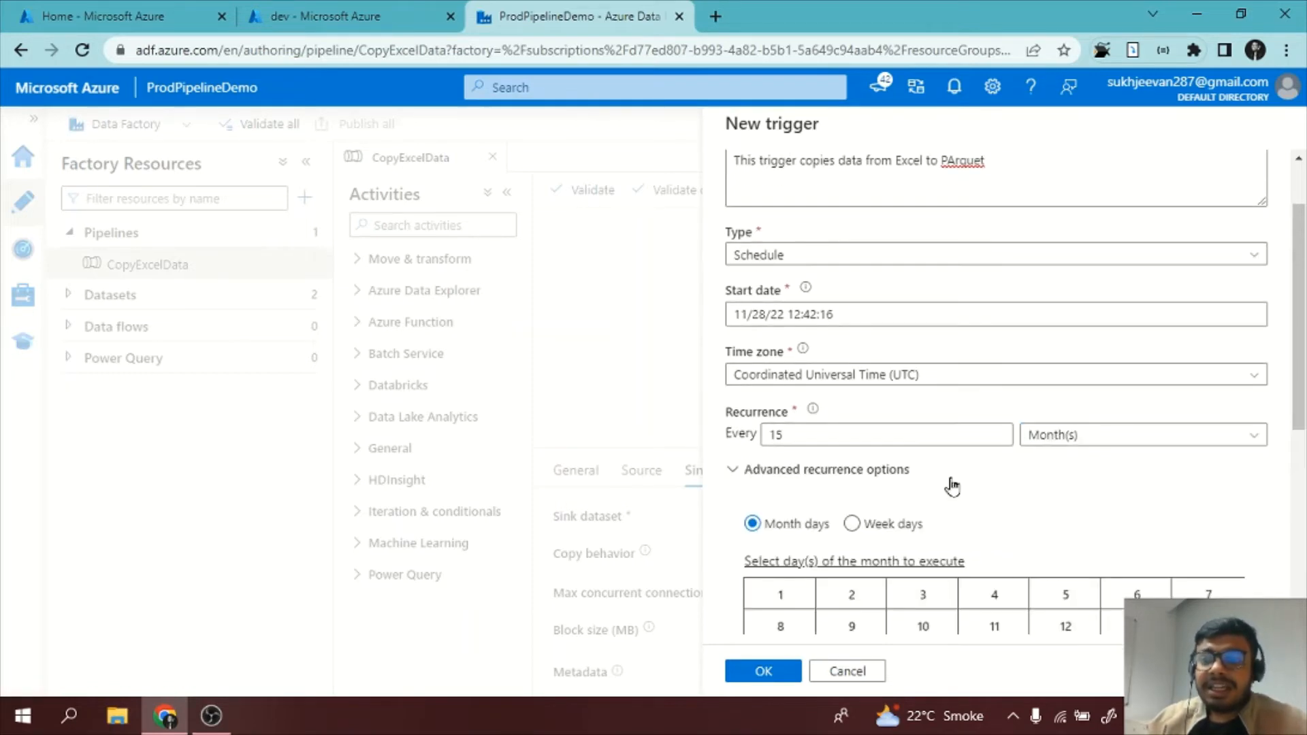
left_click(952, 435)
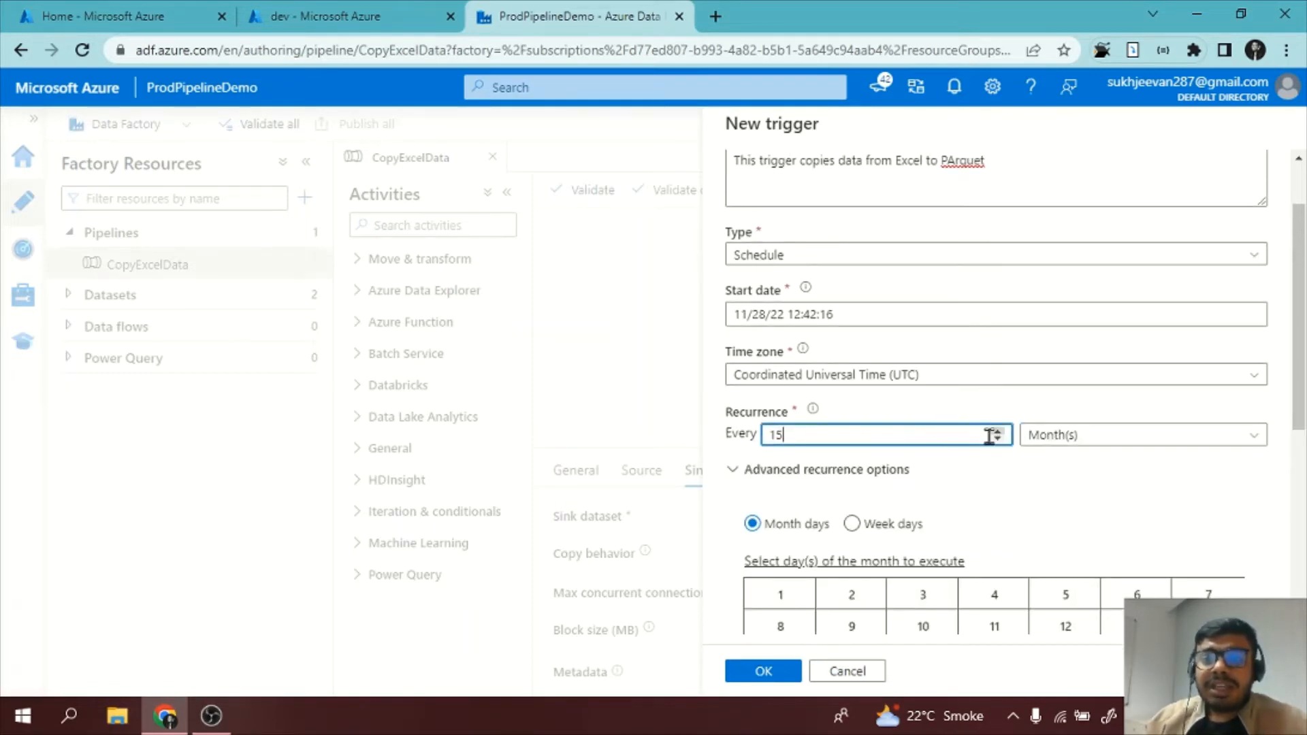
left_click_drag(990, 435, 738, 436)
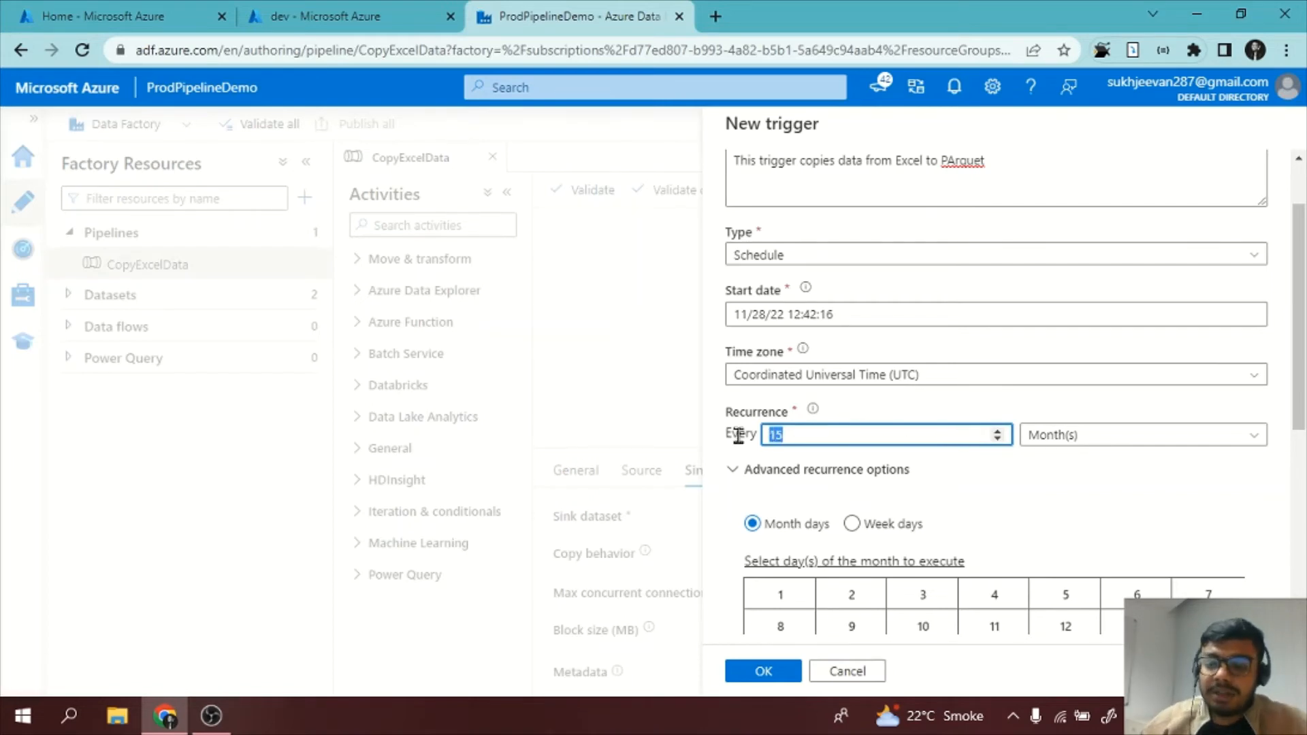
type("1")
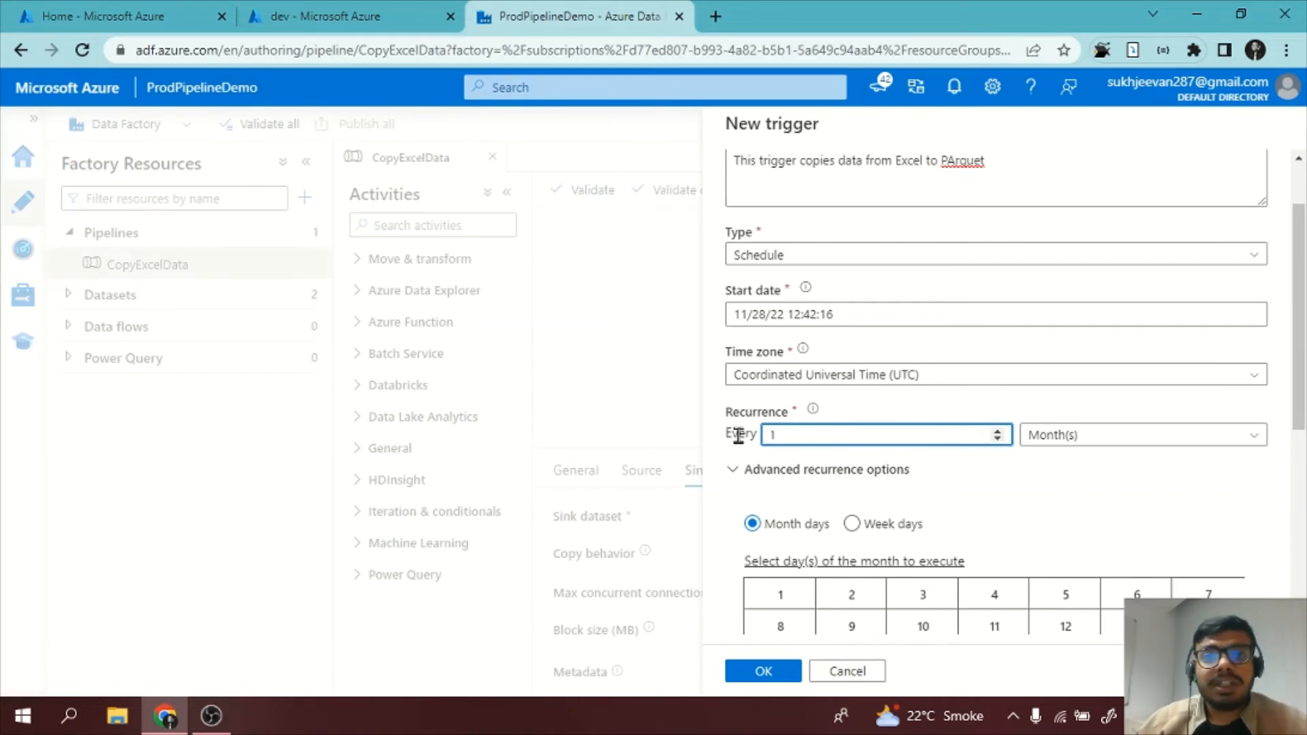
left_click(1074, 490)
Step: Schedule the trigger to run on day 1 of the month at hour 9 and minute 0
scroll(1074, 490, "down", 2)
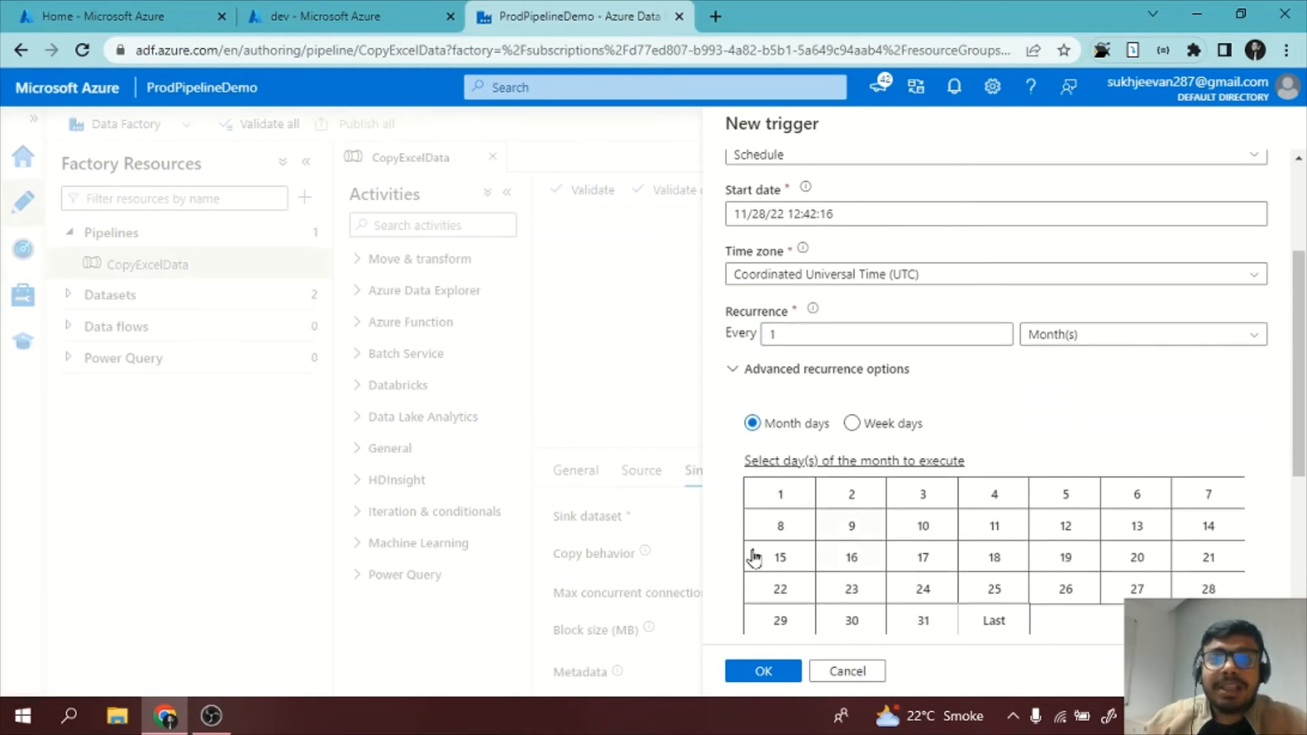
left_click(781, 502)
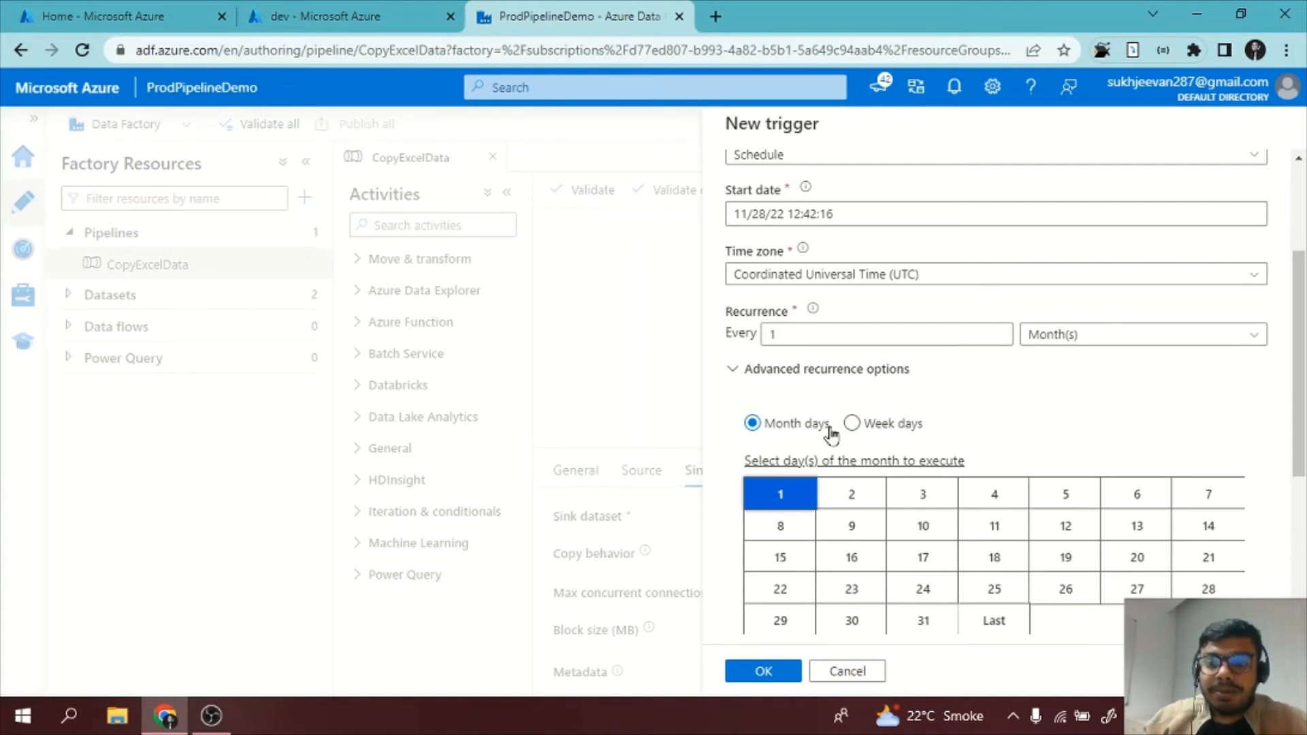
scroll(834, 487, "down", 4)
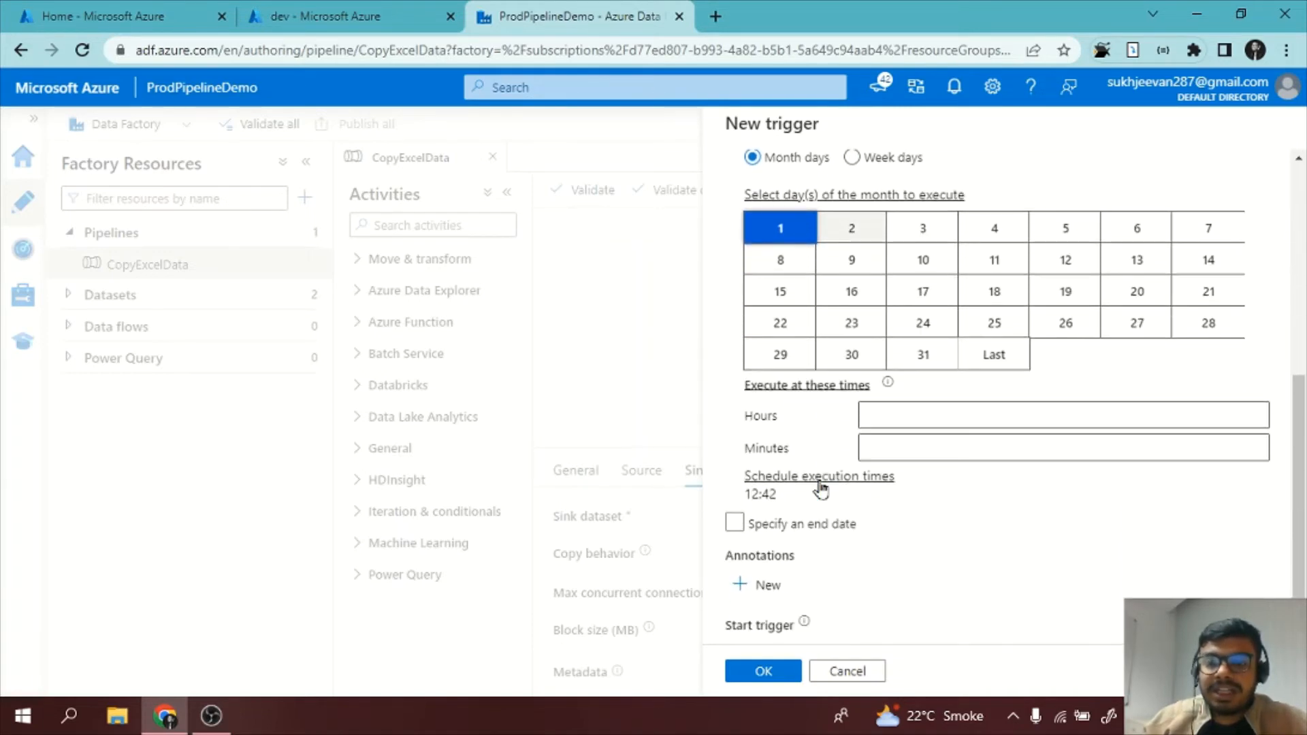
left_click(935, 414)
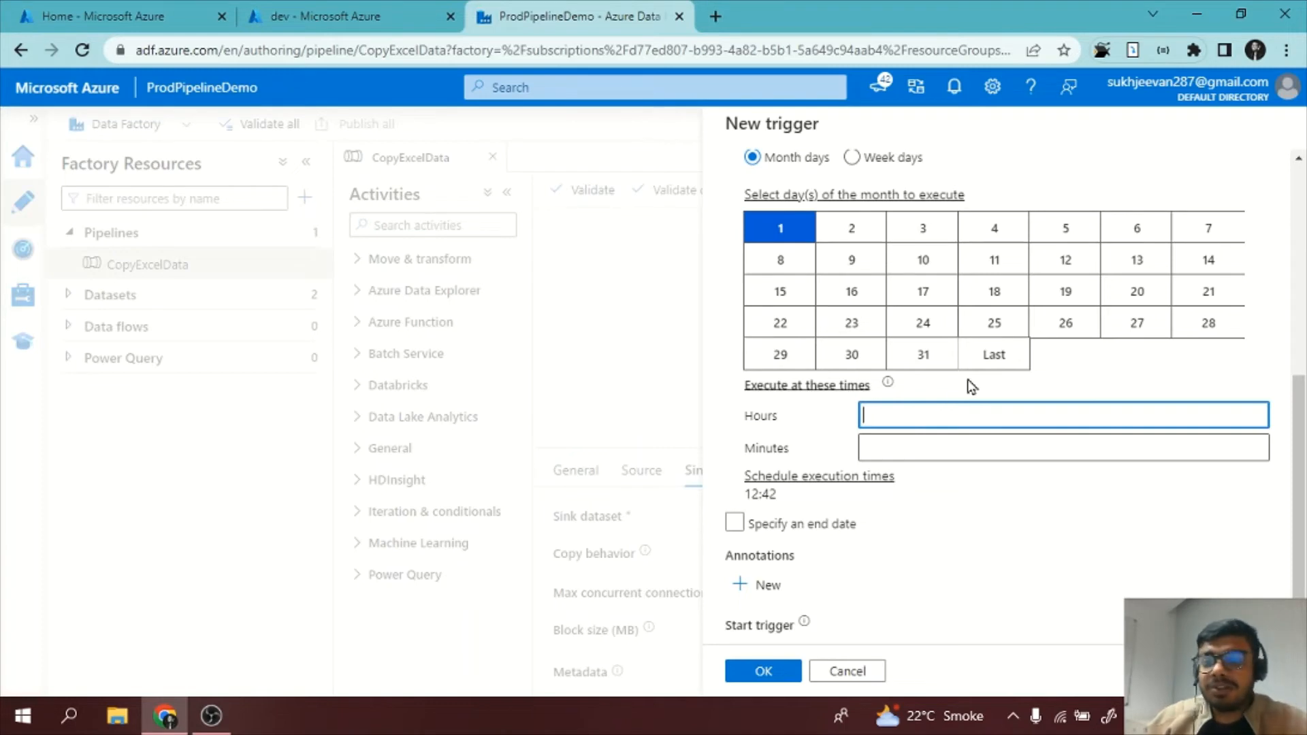
type("9")
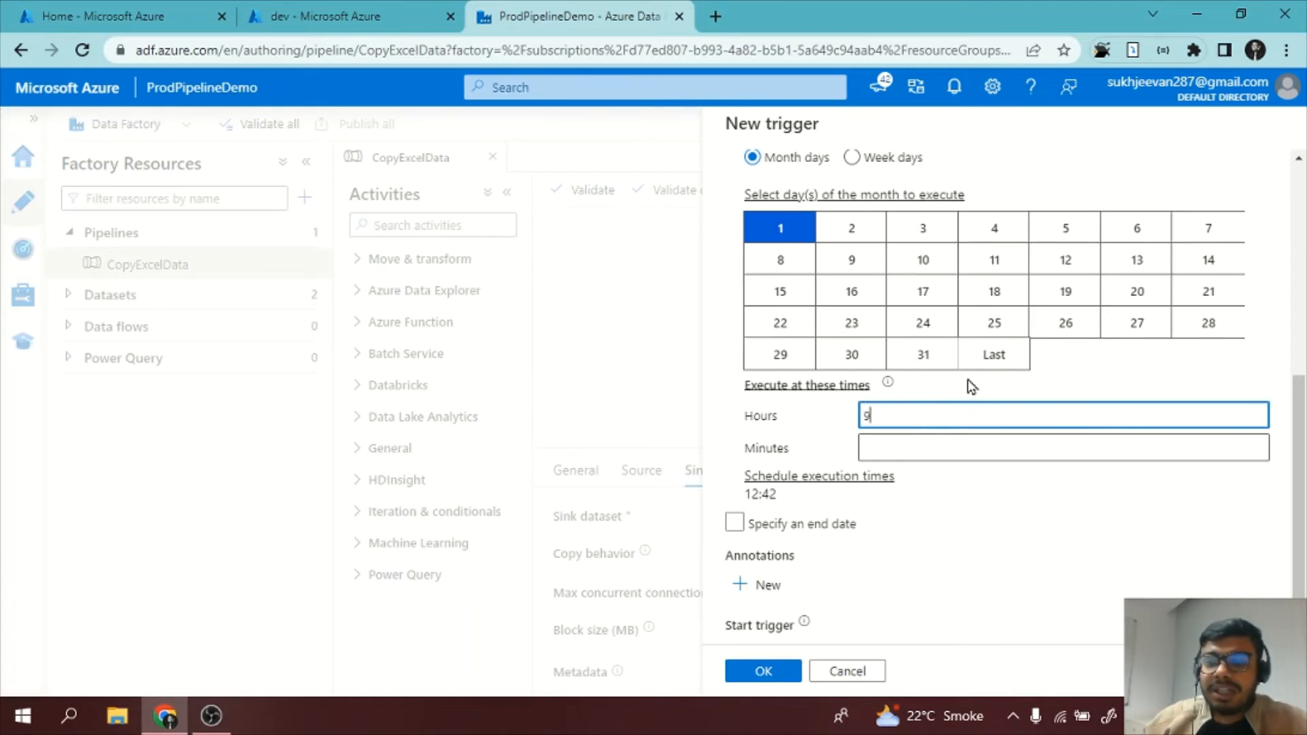
left_click(970, 441)
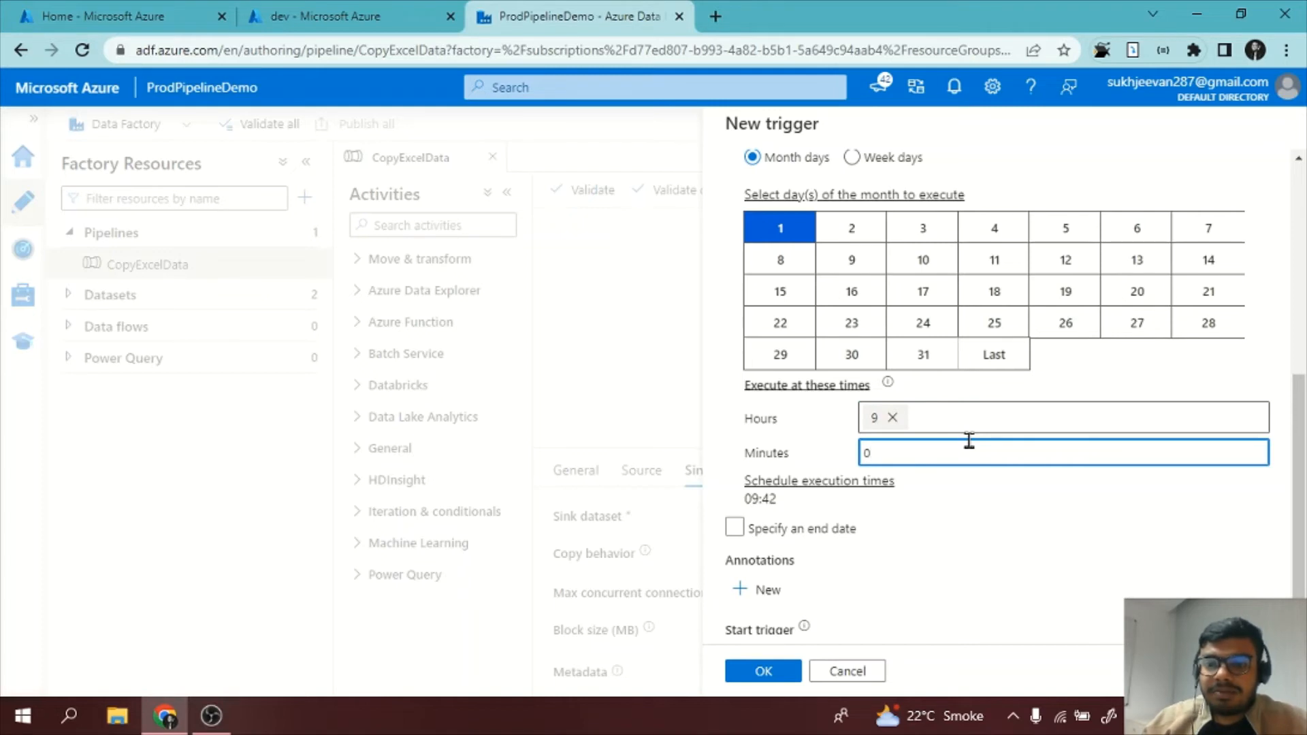
type("0")
left_click(1002, 543)
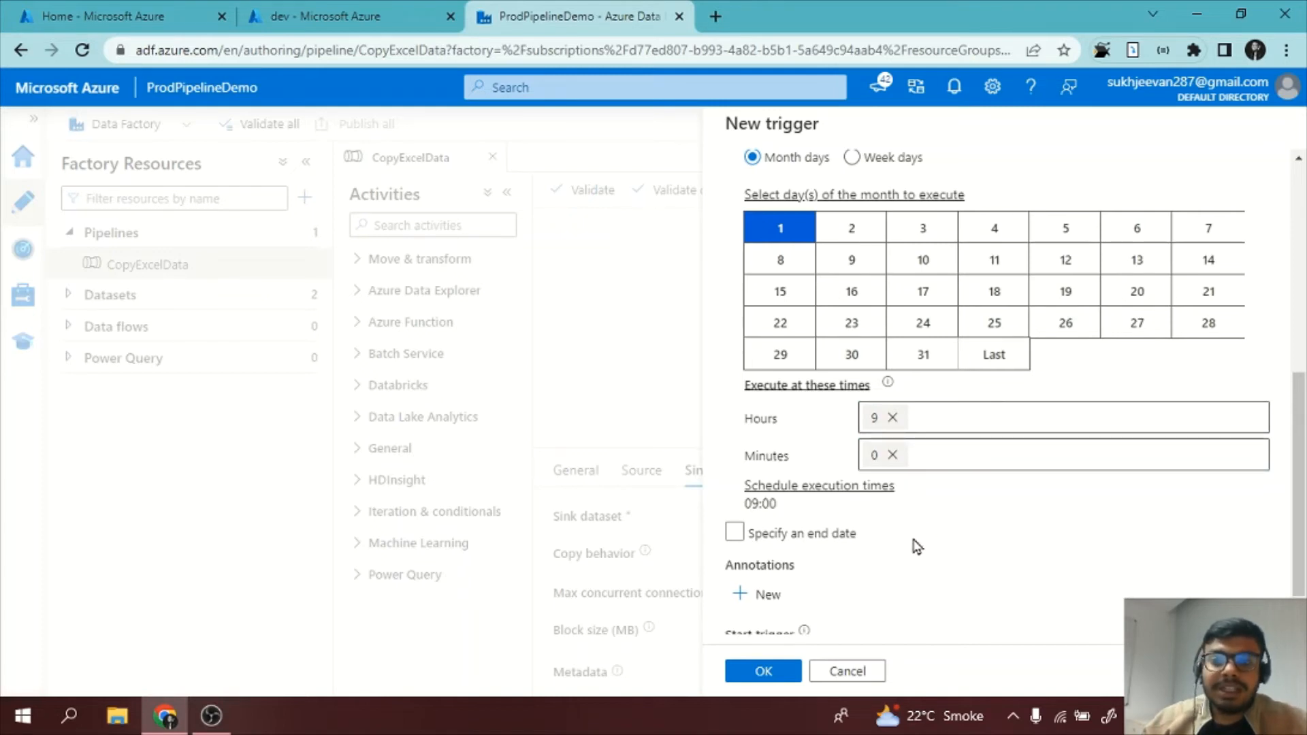
Step: Turn off starting the trigger on creation and finish creating it without run parameters
scroll(840, 546, "down", 1)
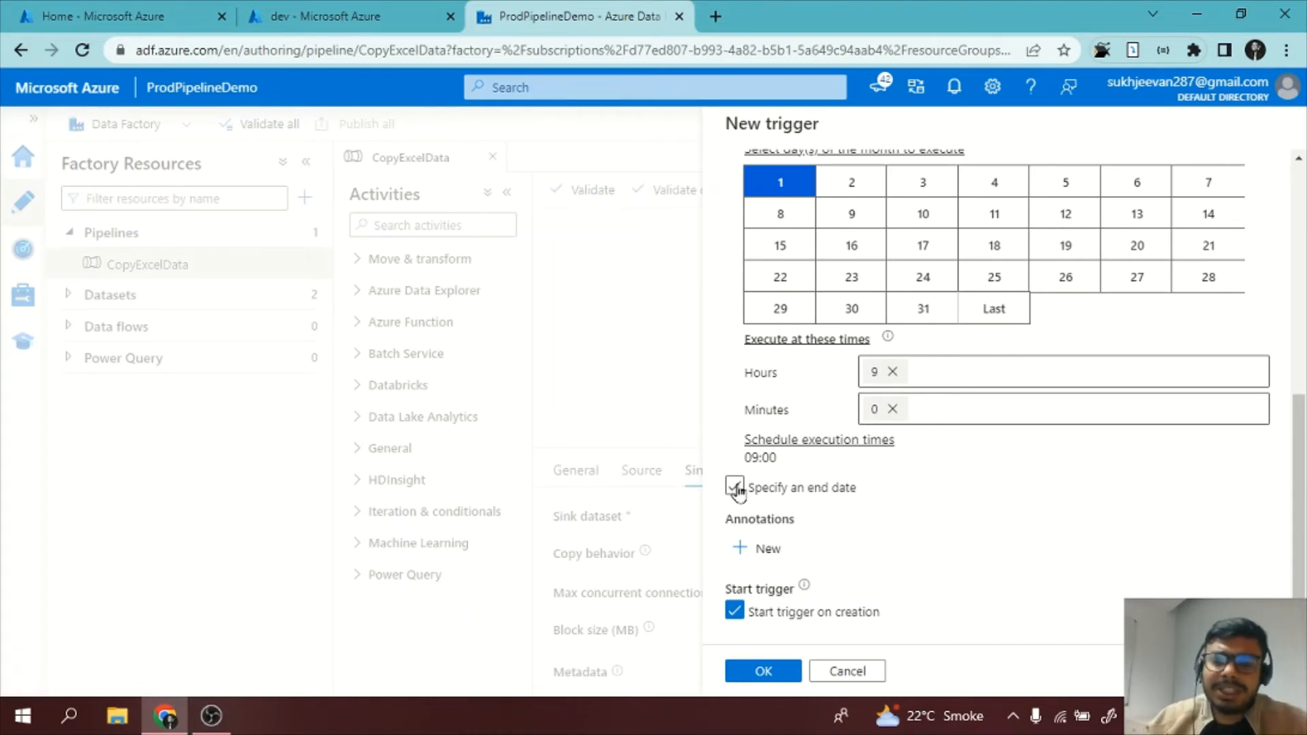
left_click(743, 616)
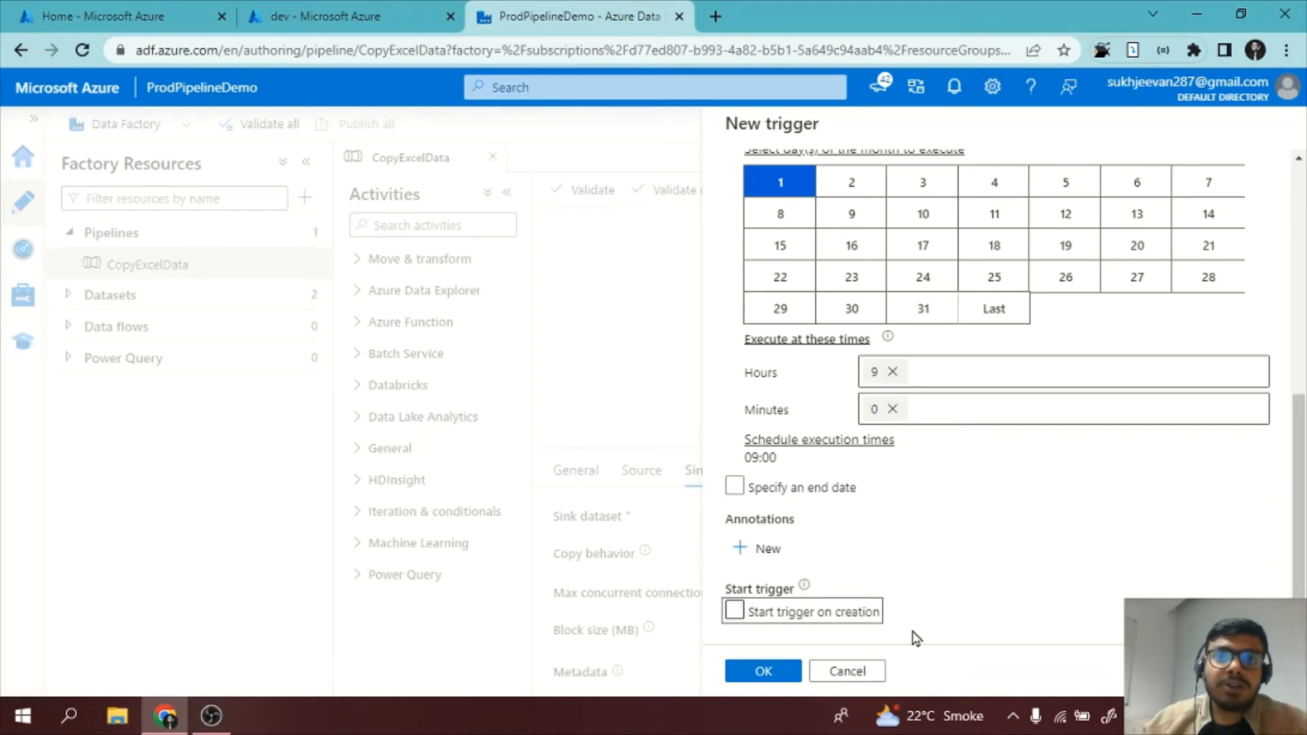
left_click(779, 670)
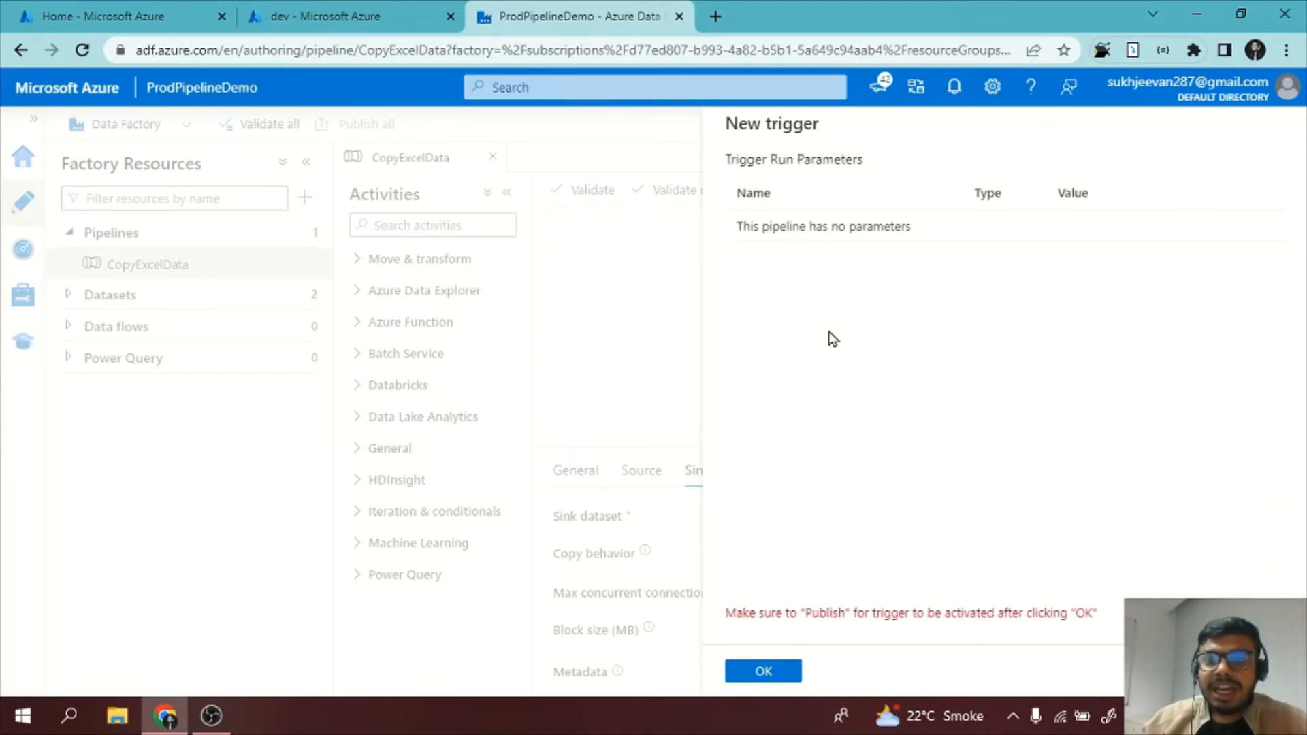
left_click_drag(943, 238, 703, 239)
left_click(961, 300)
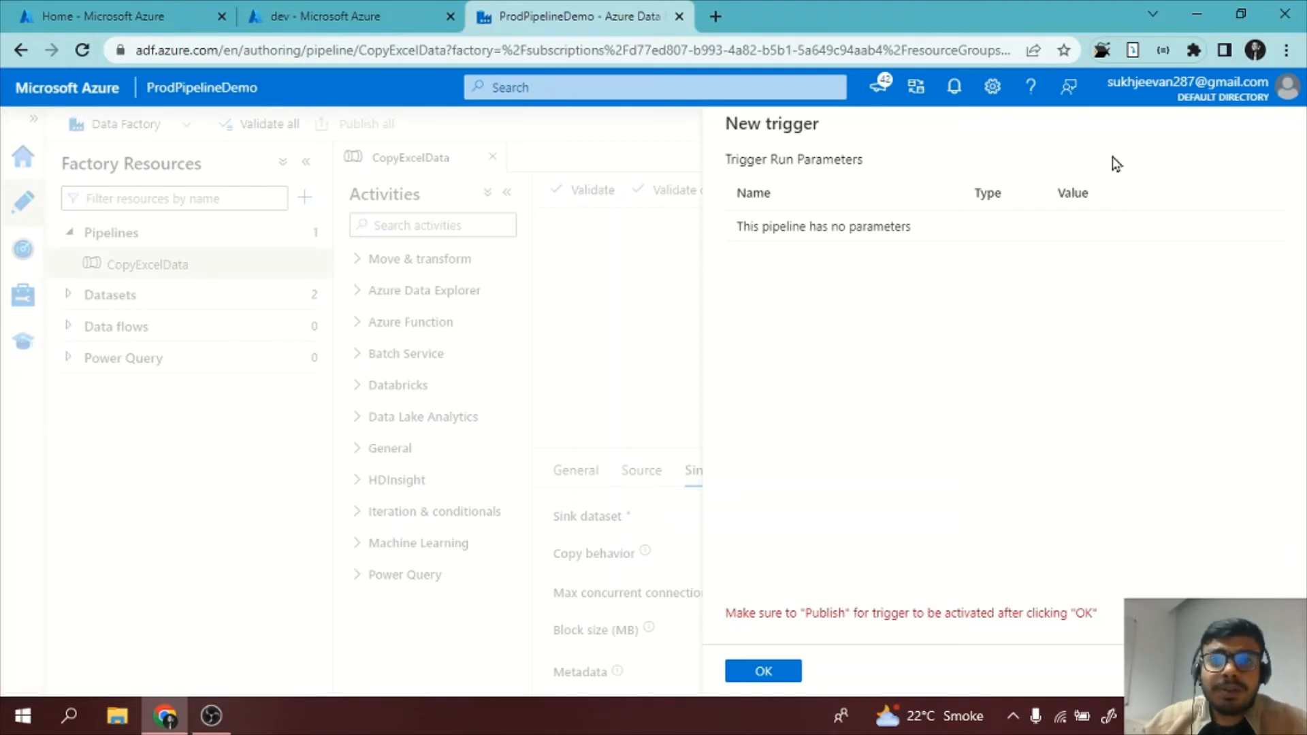
left_click(790, 673)
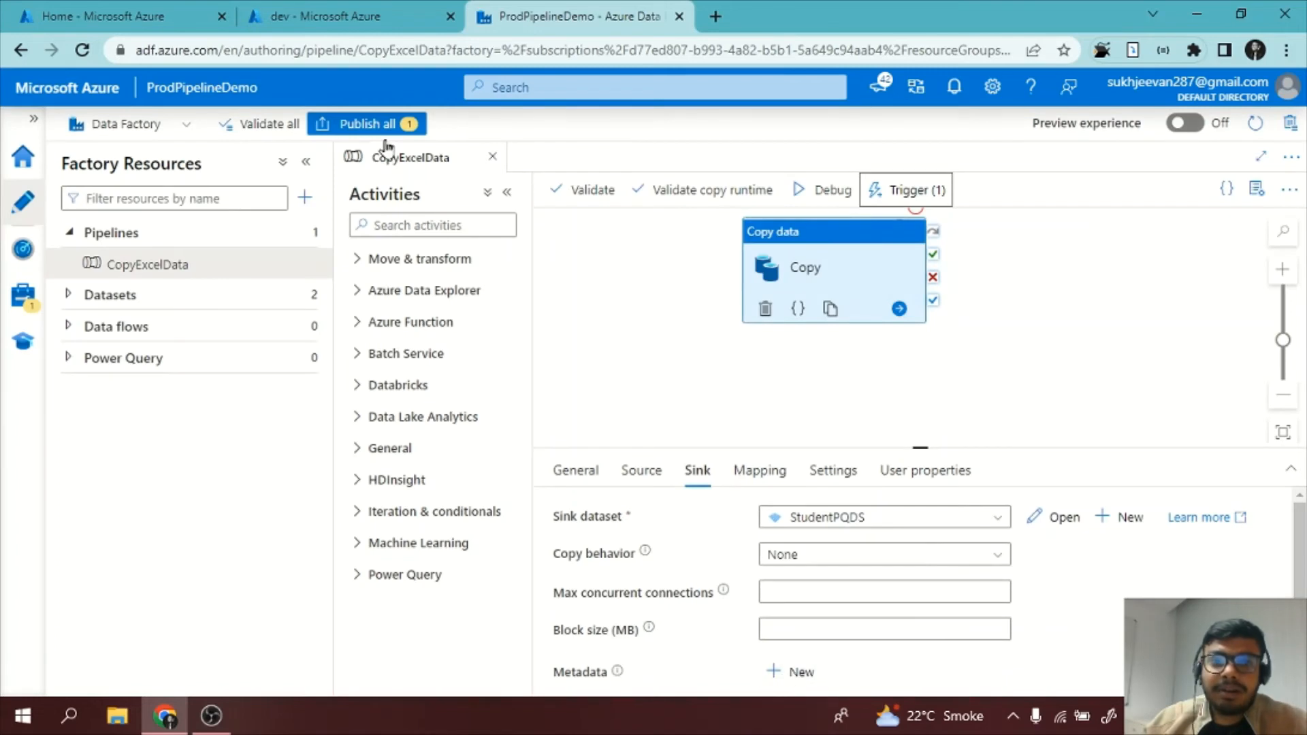
Step: Publish the new ExcelDataCopyTrigger and open the data factory's list of triggers
left_click(367, 124)
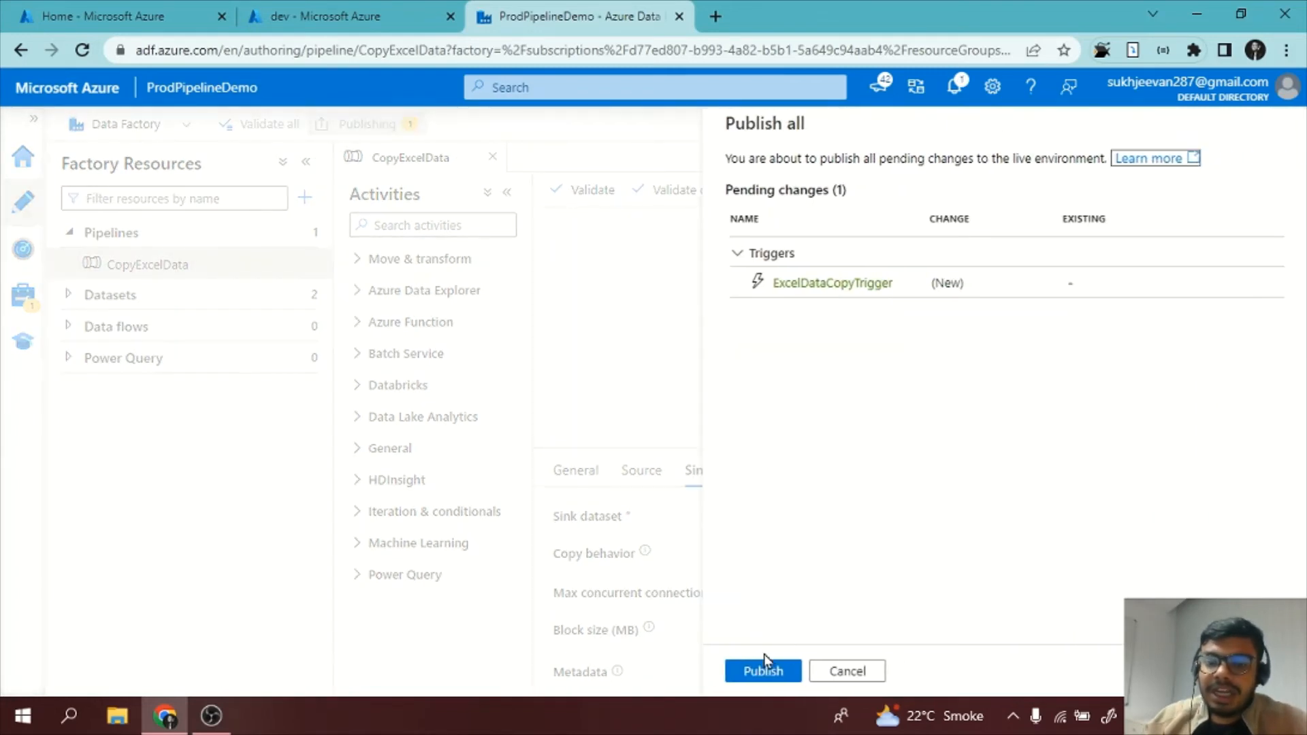
left_click(764, 672)
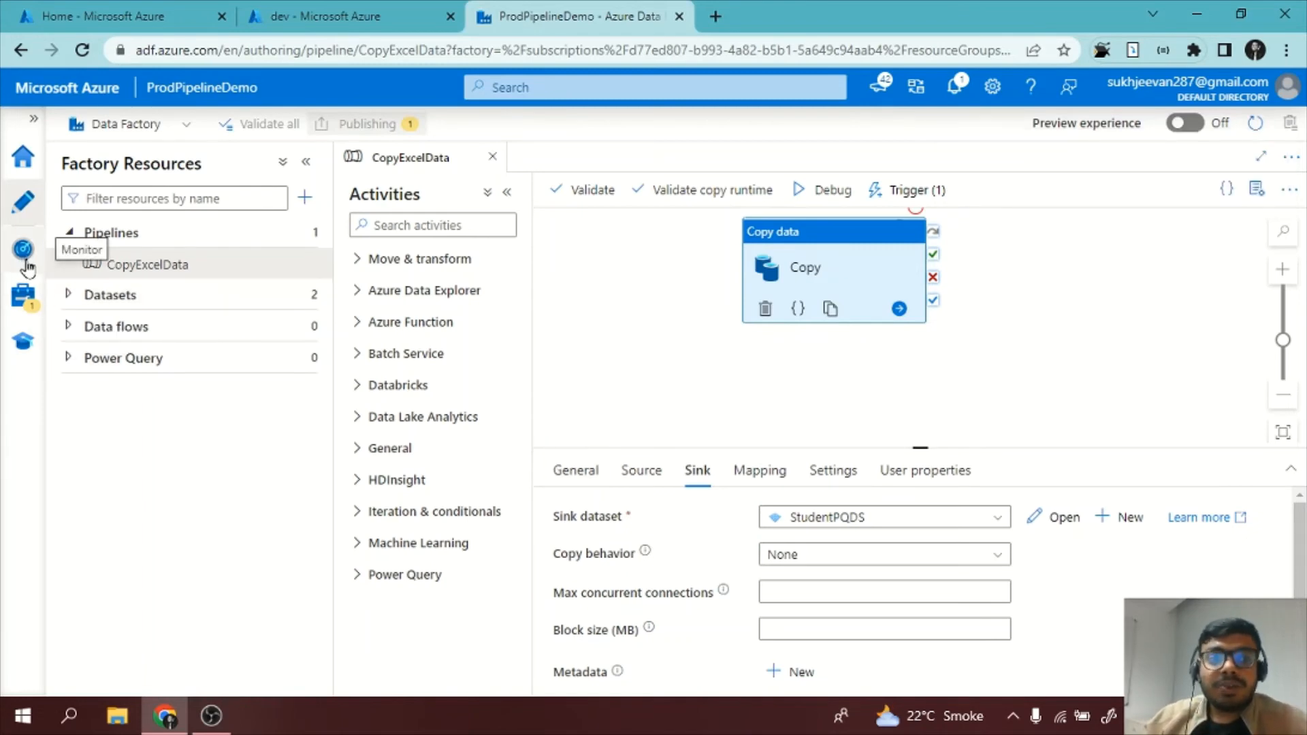
left_click(27, 303)
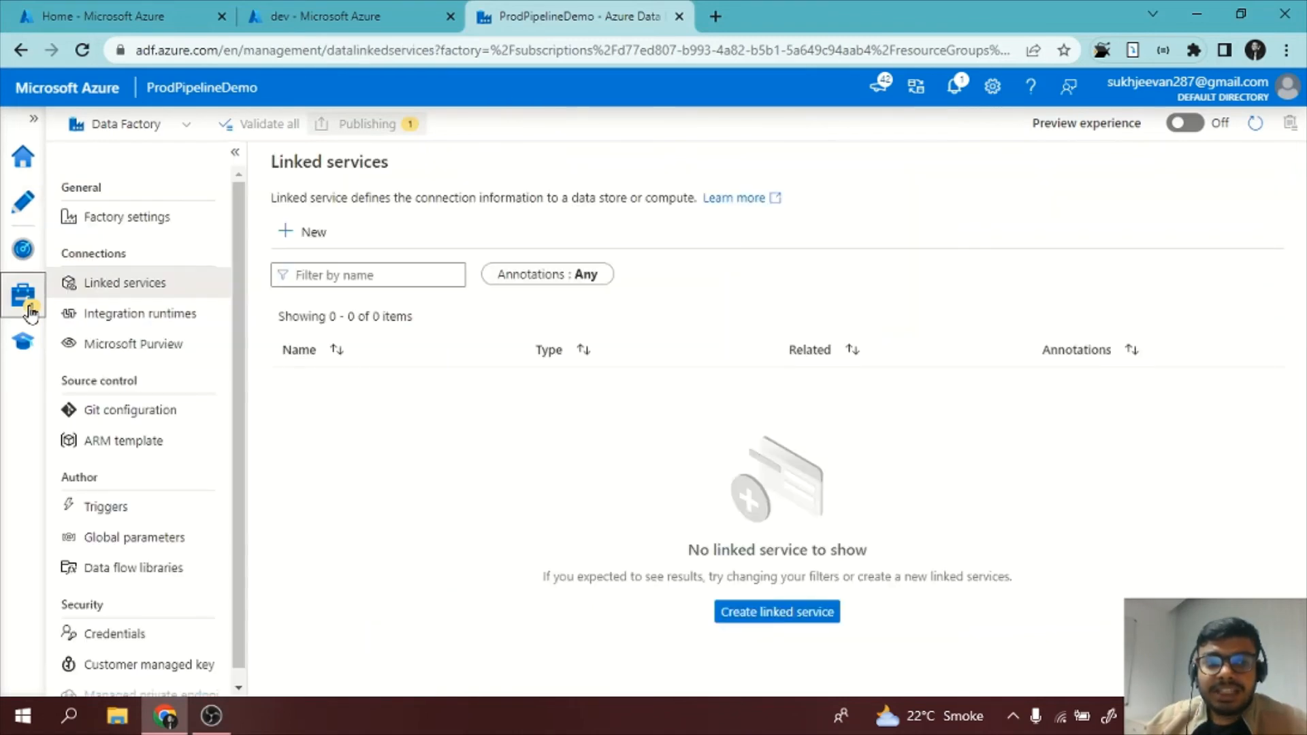
left_click(141, 516)
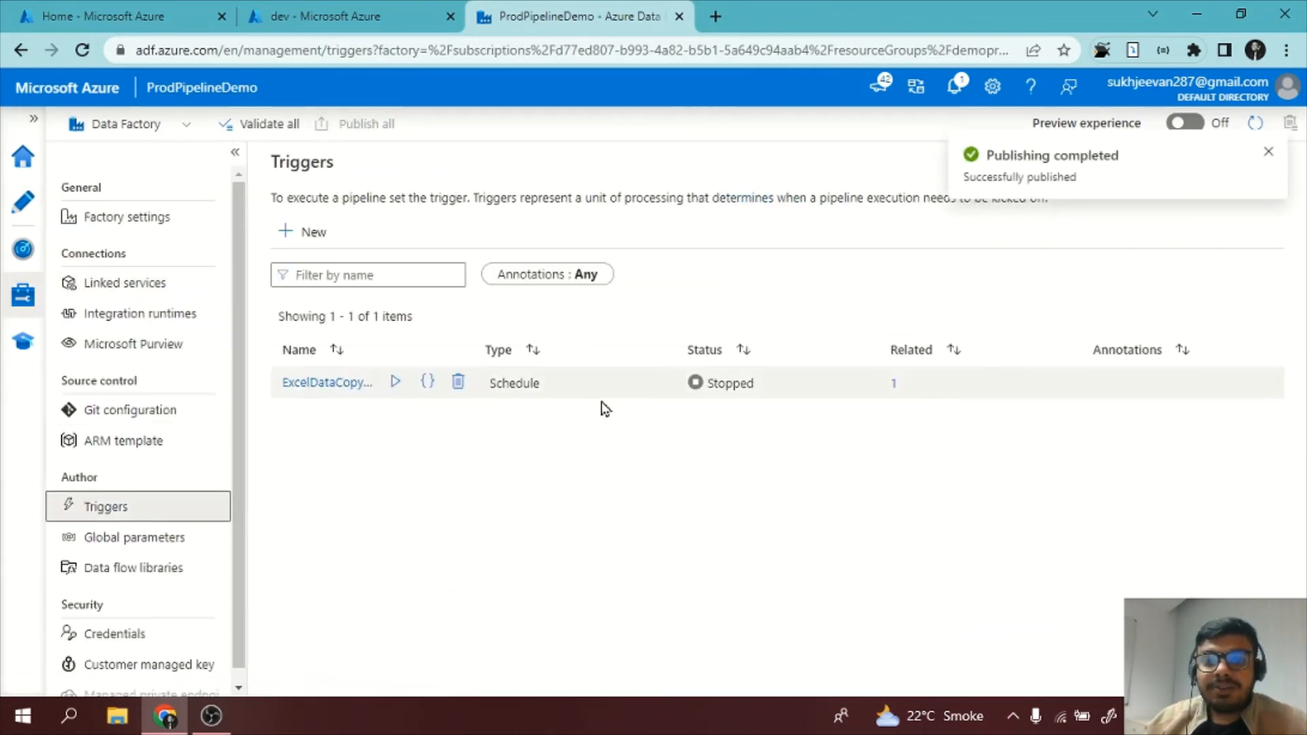
left_click(729, 389)
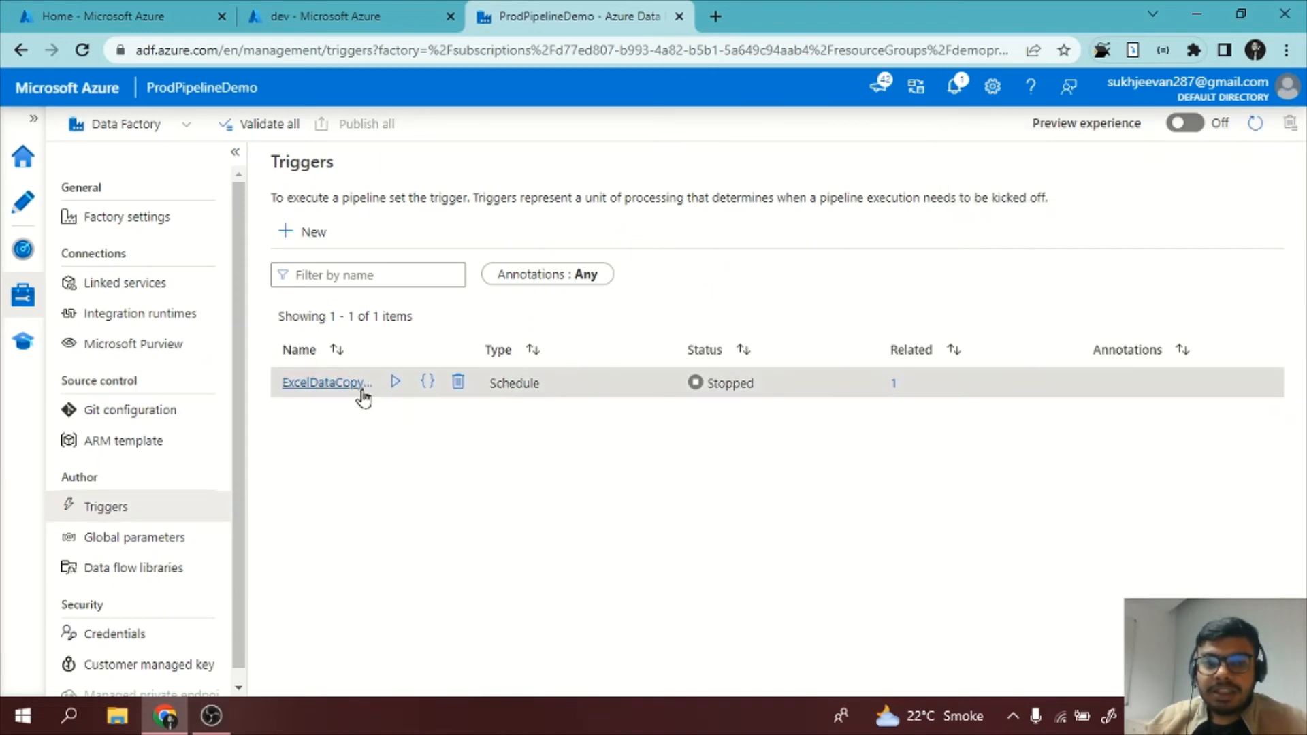
Step: Start ExcelDataCopyTrigger and publish the change to the live environment
left_click(395, 383)
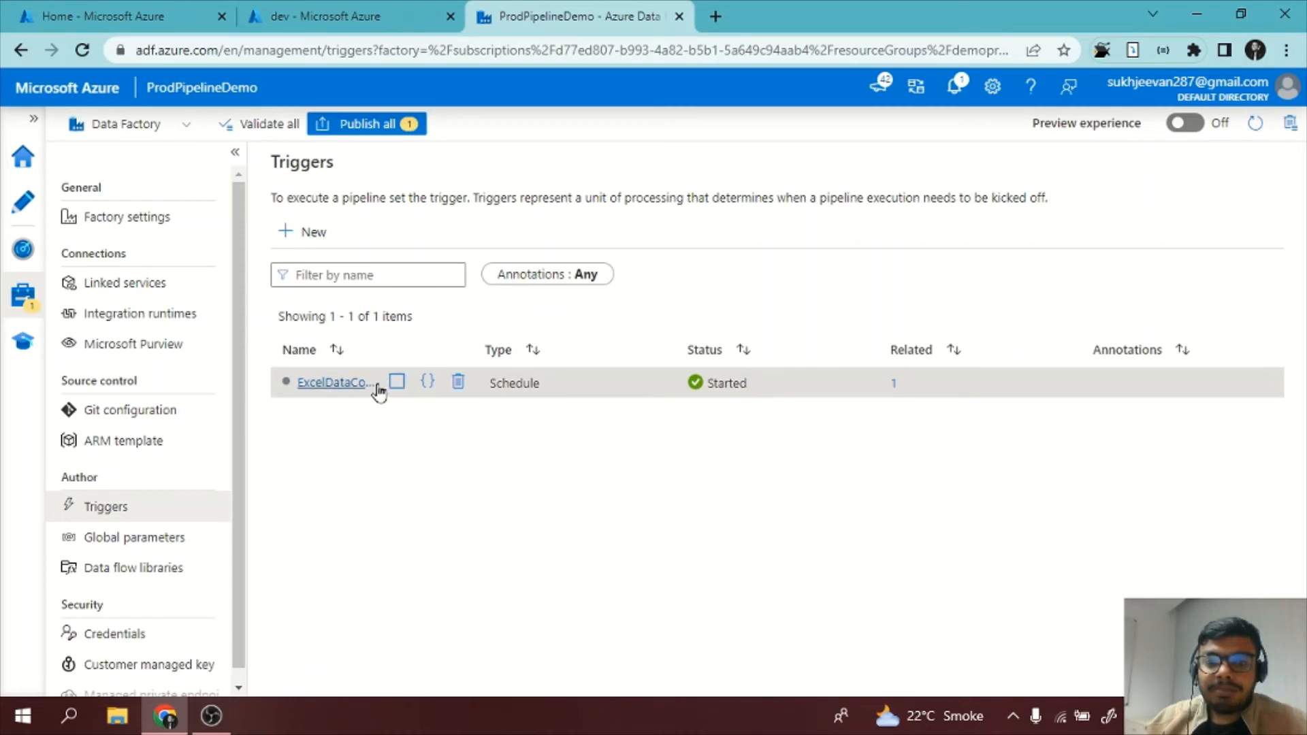
left_click(400, 124)
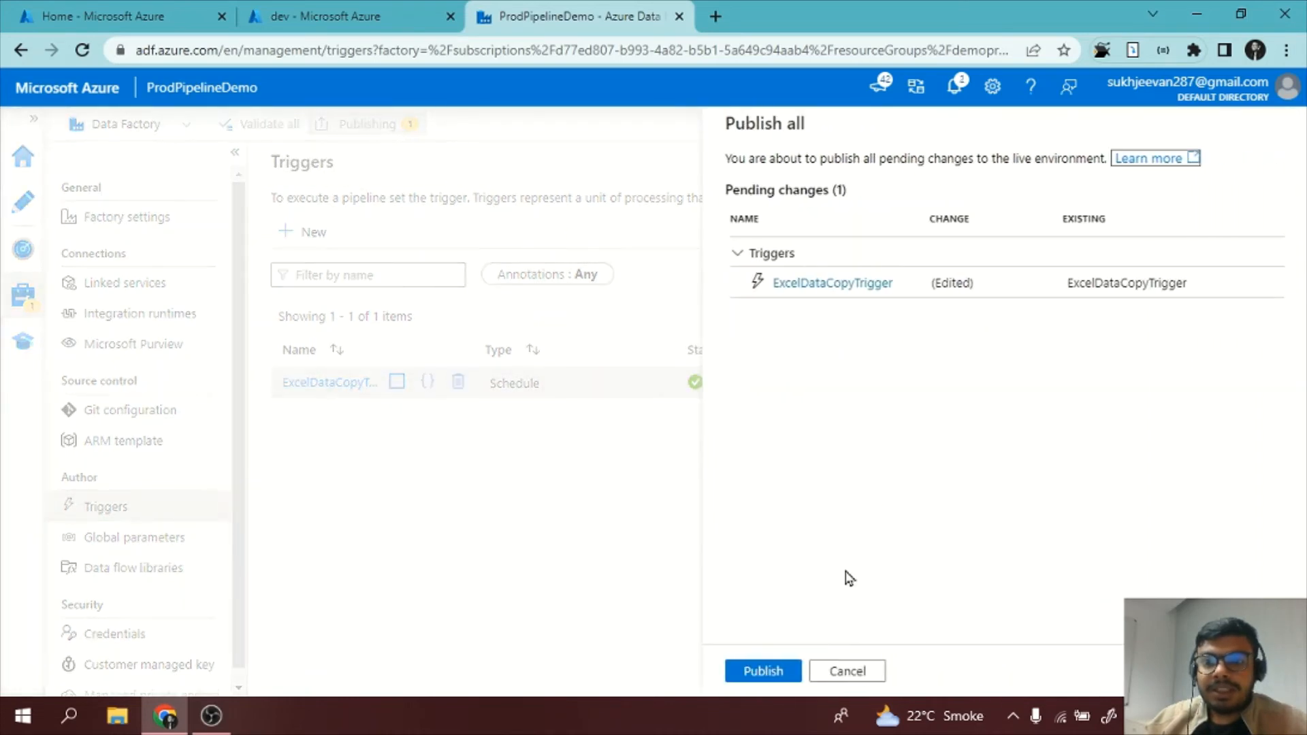
left_click(763, 671)
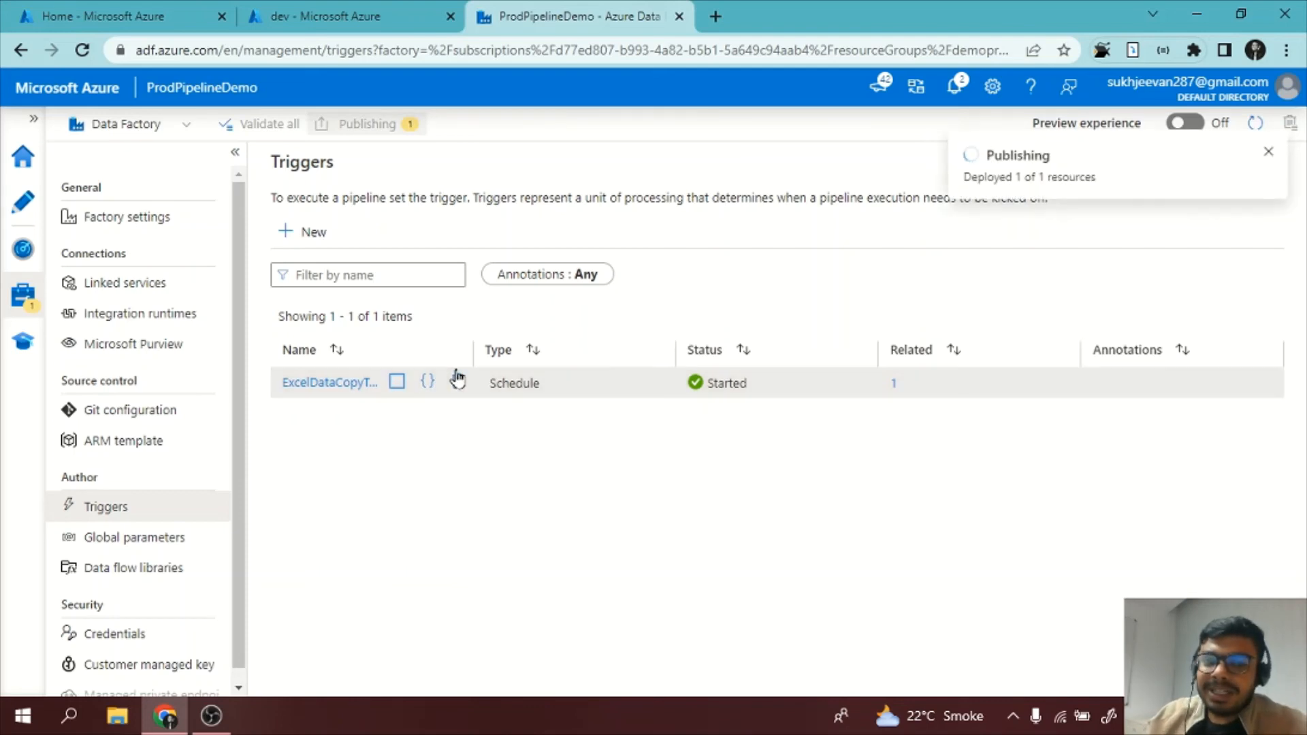
Step: Examine the recurrence frequency, interval, start time and schedule in ExcelDataCopyTrigger's JSON code, and close it without changes
left_click(427, 383)
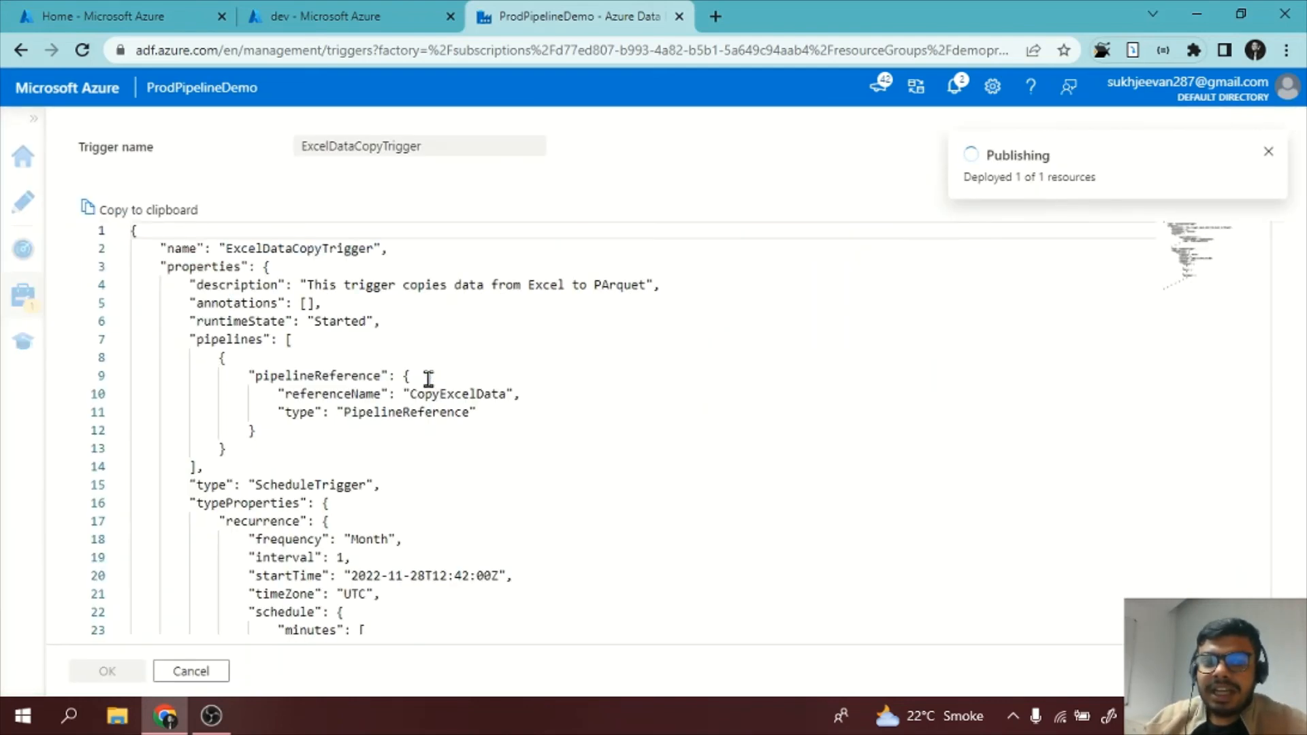
scroll(537, 528, "down", 10)
scroll(538, 528, "up", 10)
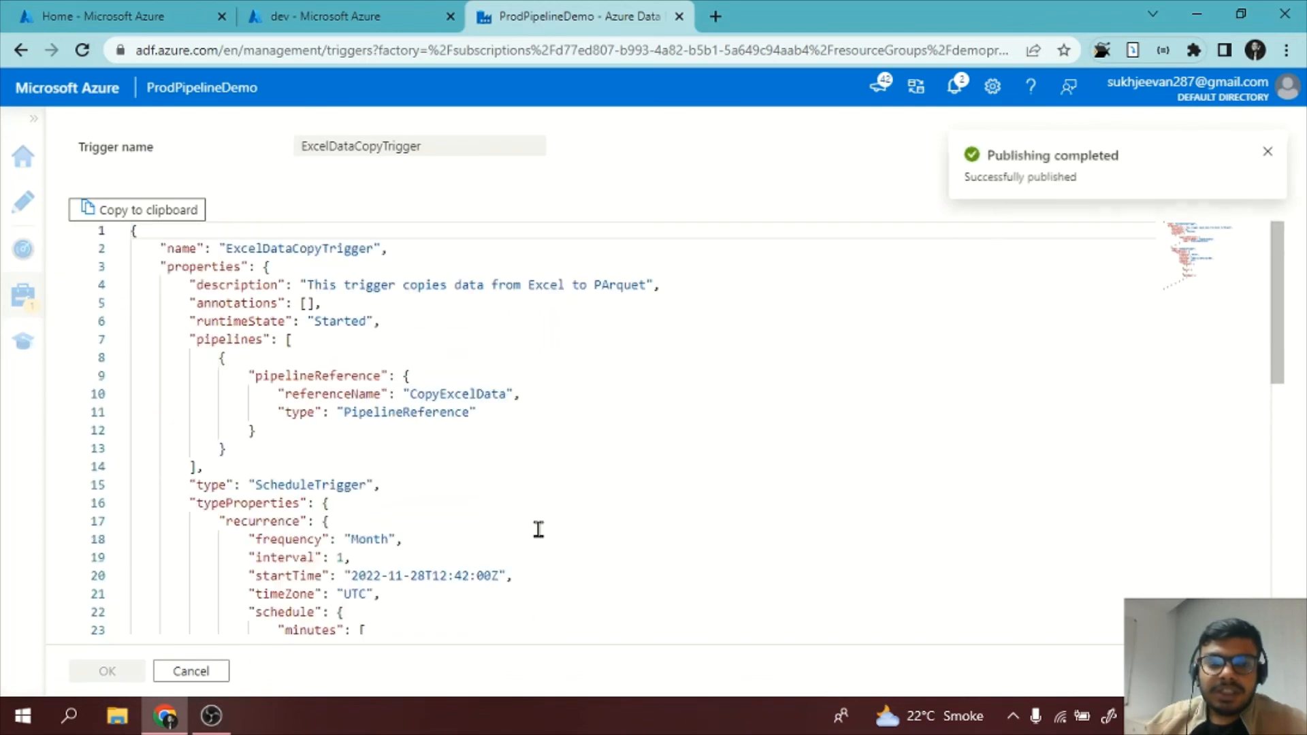
scroll(538, 529, "down", 2)
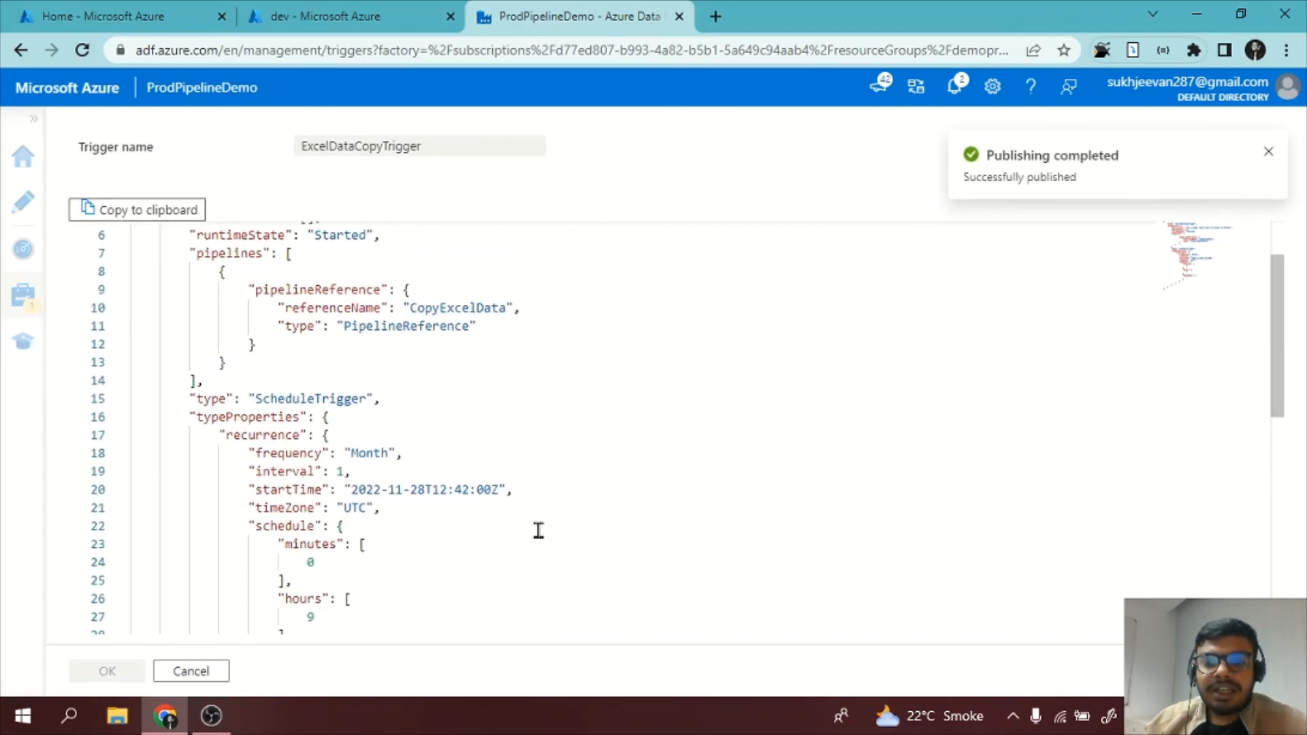
double_click(384, 452)
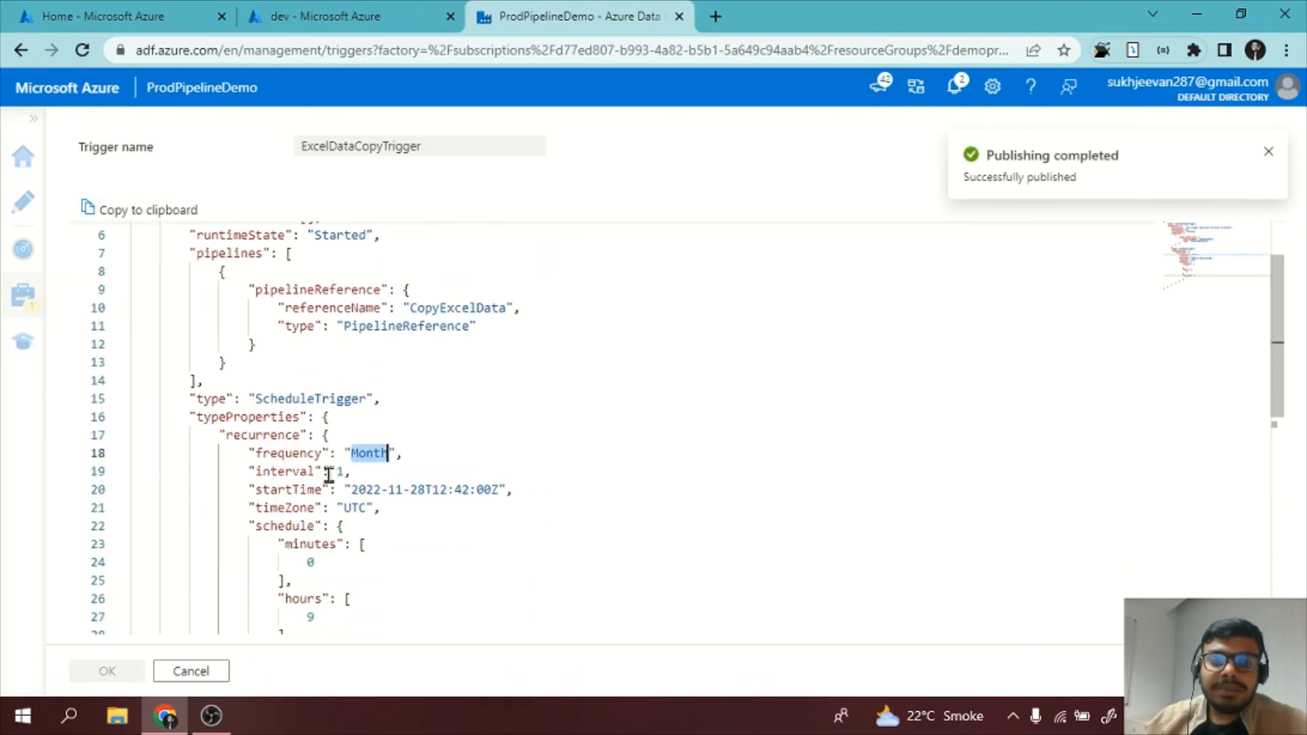
double_click(340, 471)
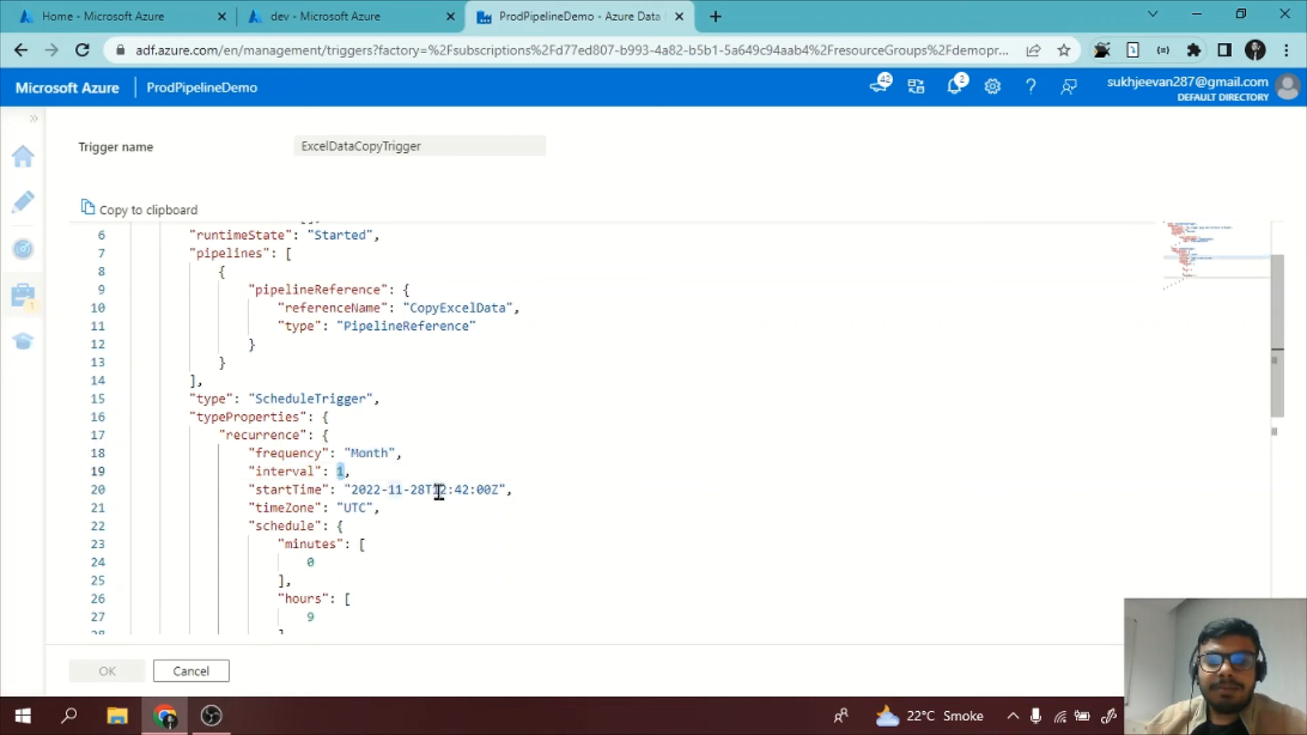
left_click_drag(364, 490, 480, 486)
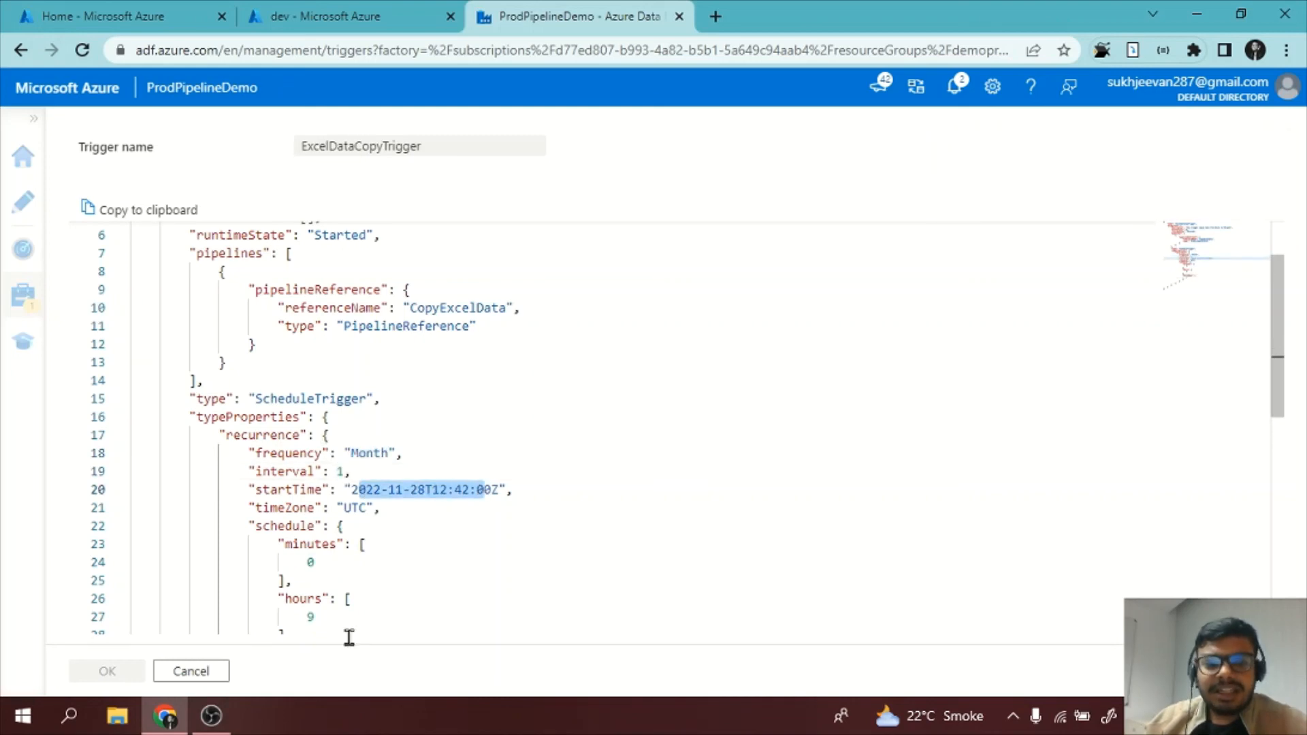
left_click_drag(329, 613, 283, 604)
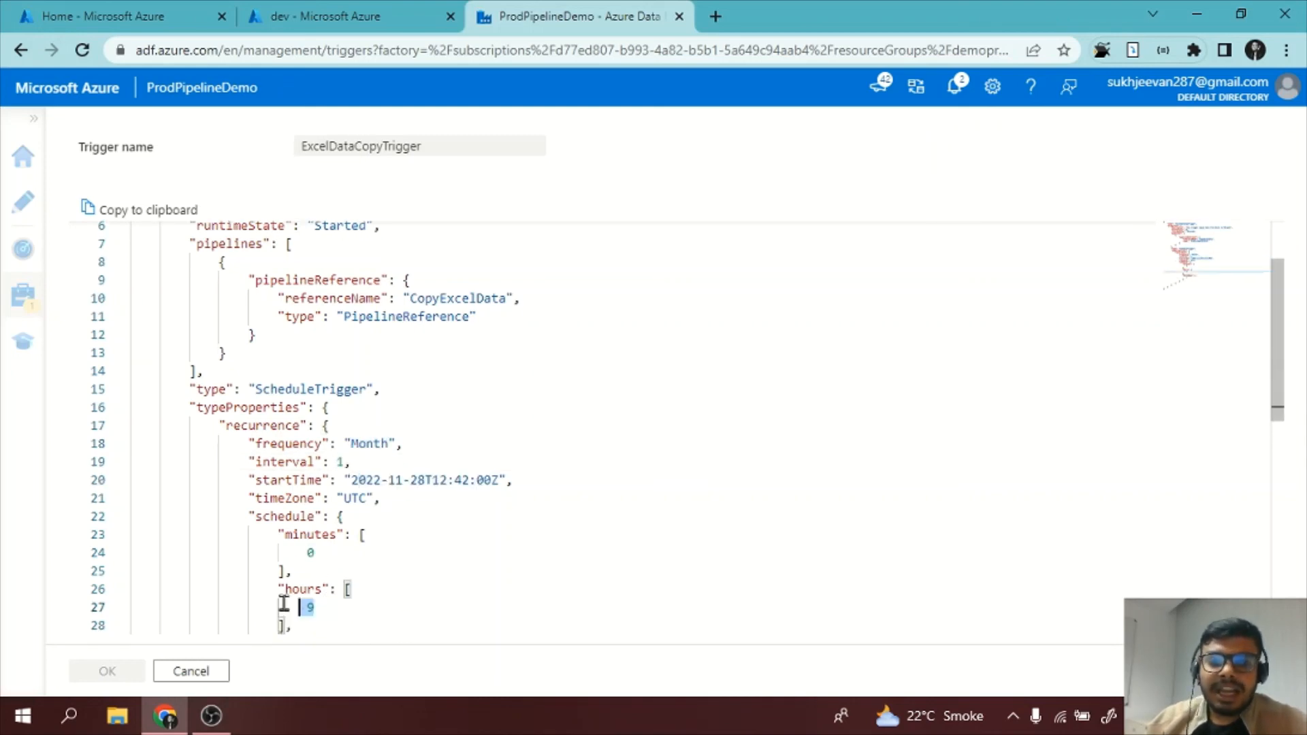
left_click_drag(354, 569, 263, 555)
left_click(658, 460)
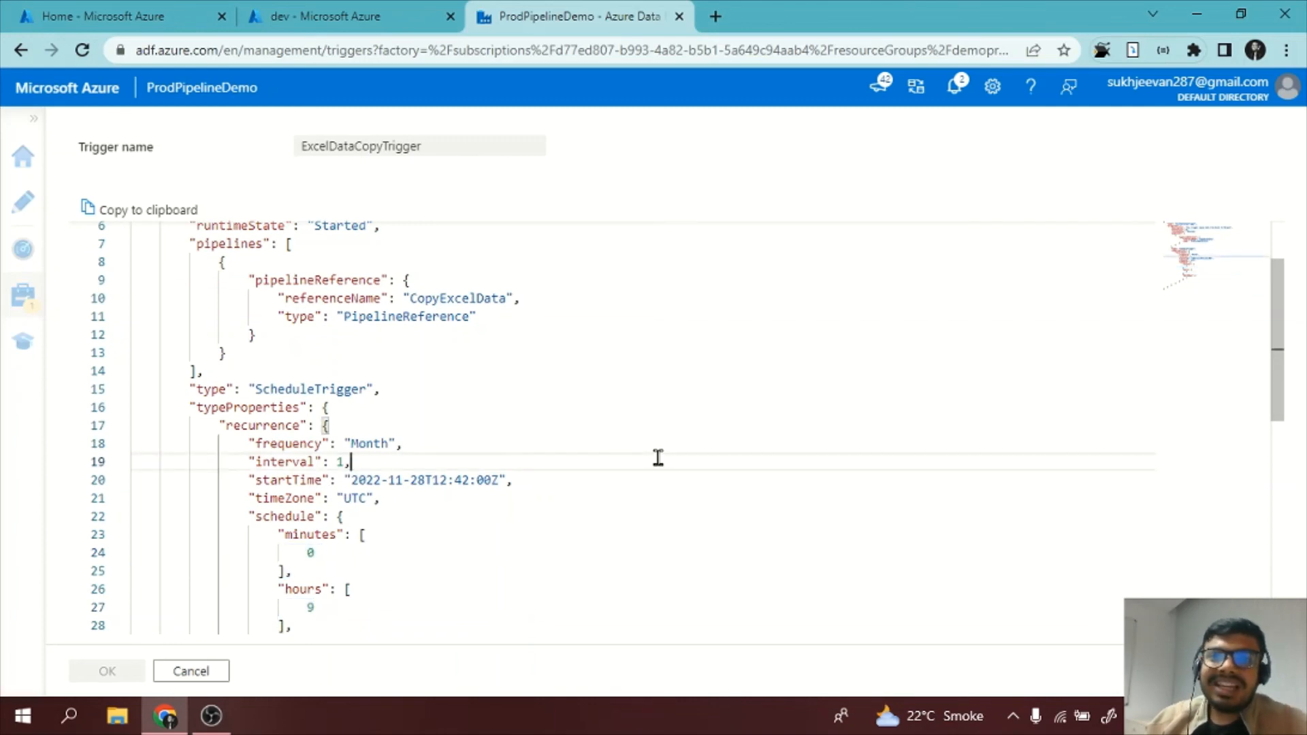
left_click(216, 671)
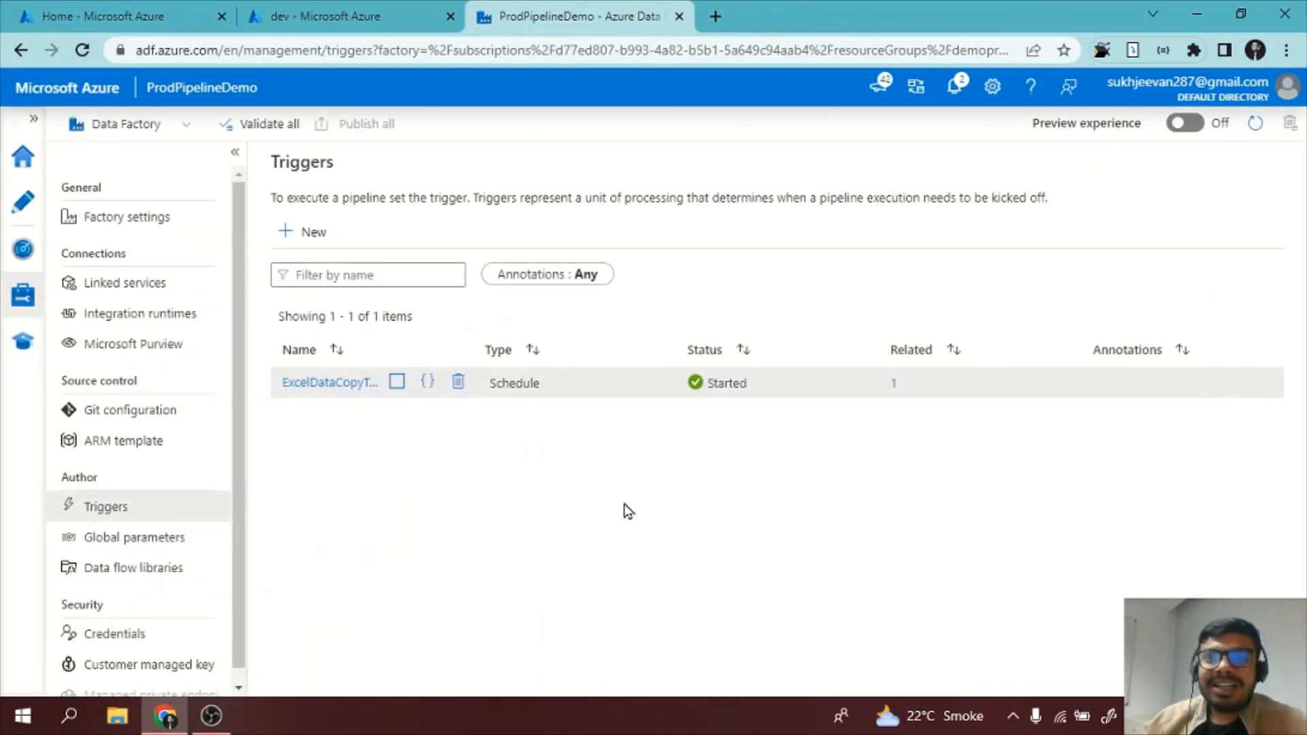